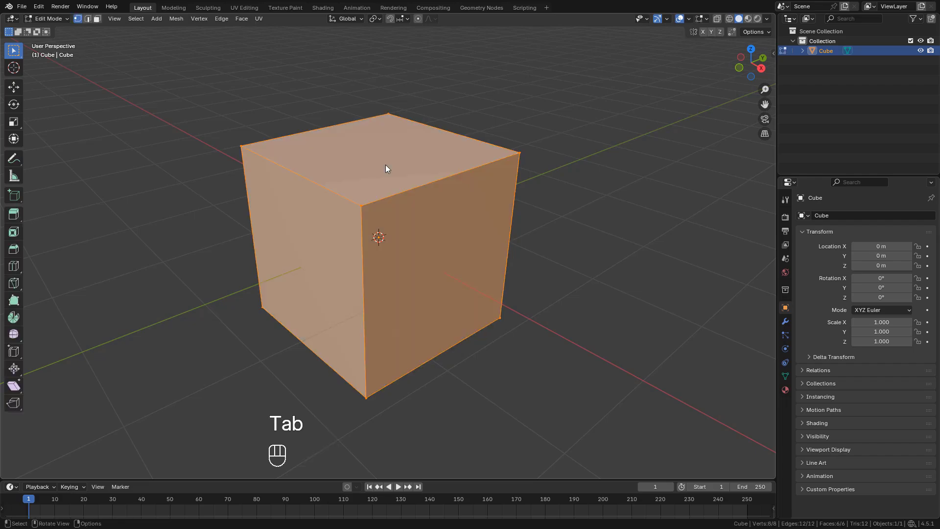
- Scale the cube's top face down uniformly to about 0.79 to taper the block, and return to Object Mode
left_click(97, 19)
left_click(382, 157)
key("s")
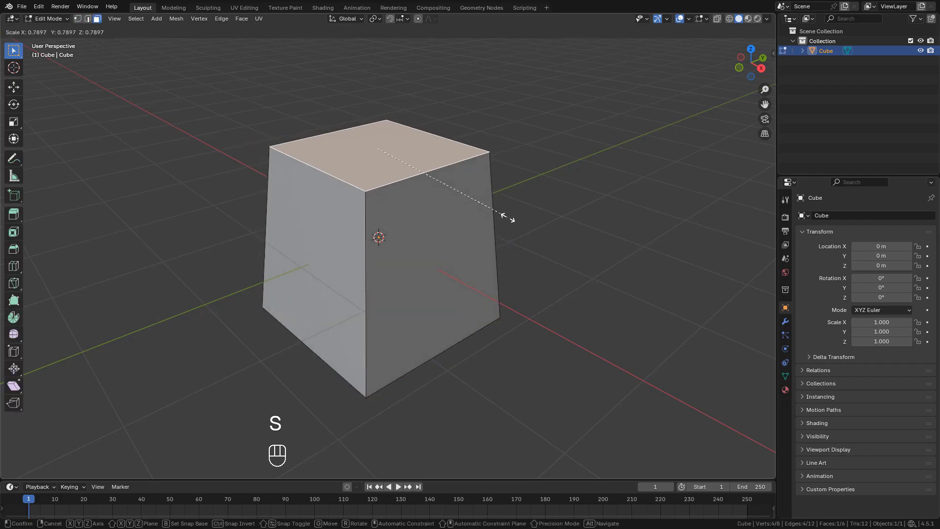
left_click(505, 215)
key("Tab")
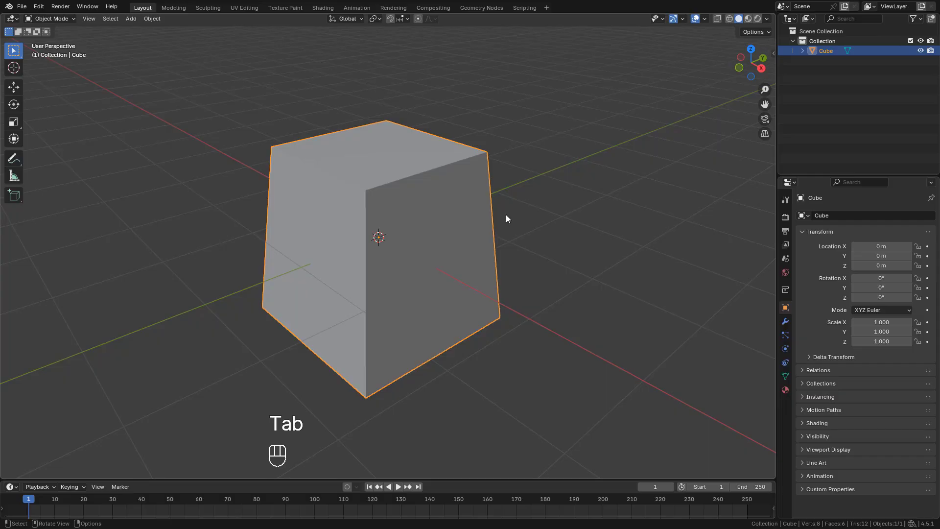
- Duplicate the tapered cube, leaving the copy exactly in place
key("shift")
key("shift+d")
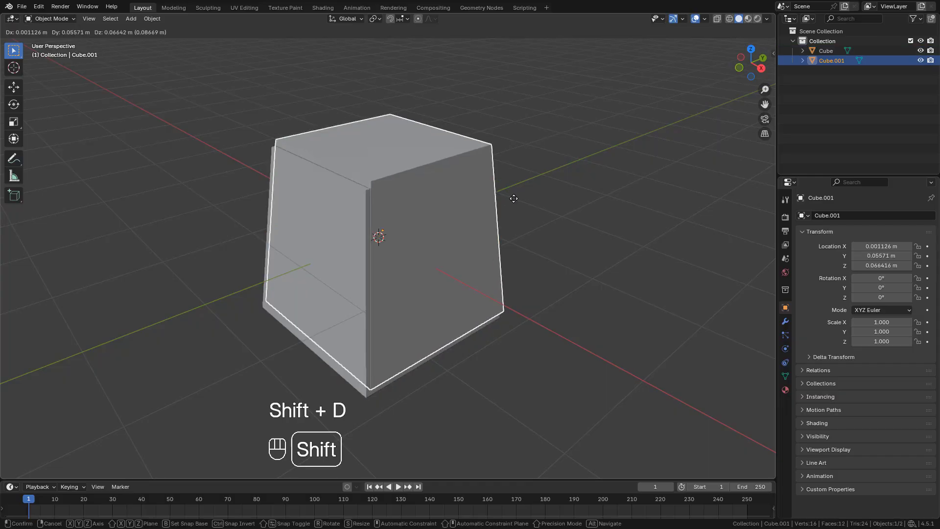
right_click(426, 145)
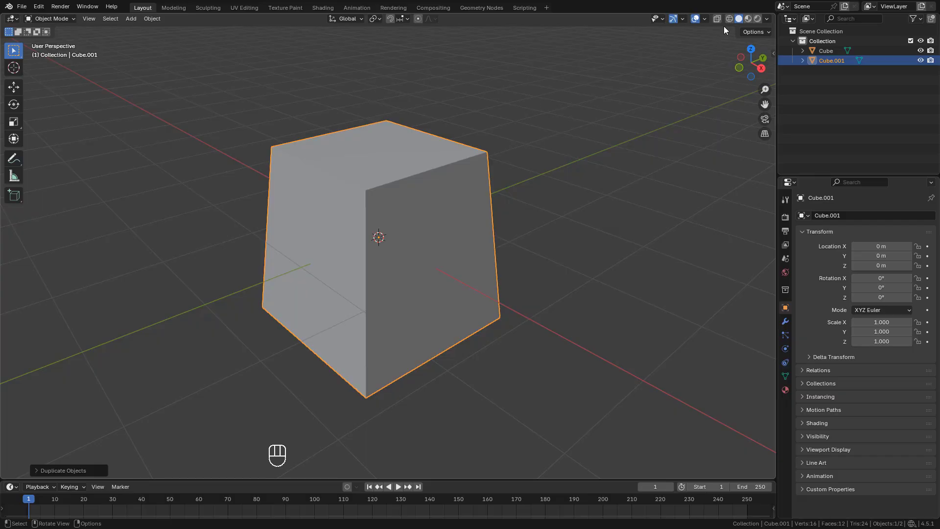
- Undo the last five changes
key("ctrl+z")
key("ctrl+z")
key("ctrl+z")
key("ctrl+z")
key("ctrl+z")
- Scale the duplicate's entire mesh down to about 0.98 so it sits just inside the original block
key("Tab")
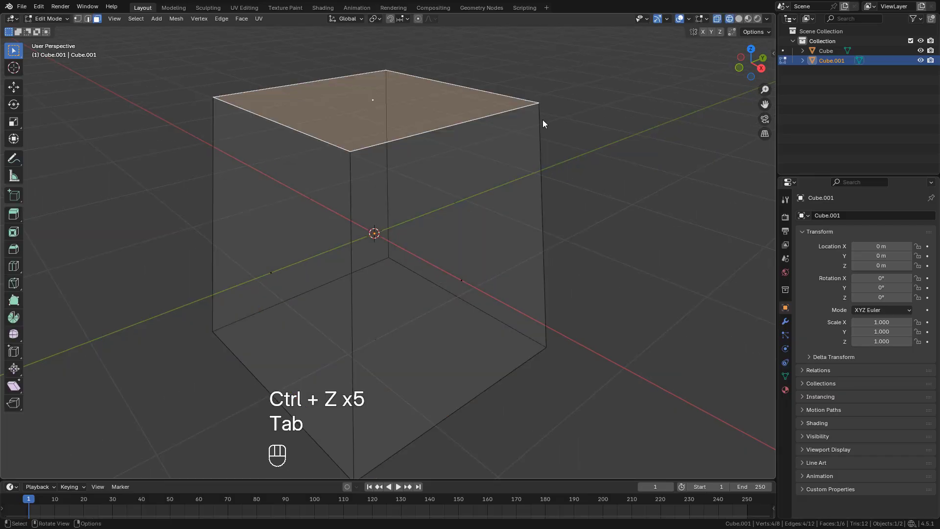
key("a")
key("s")
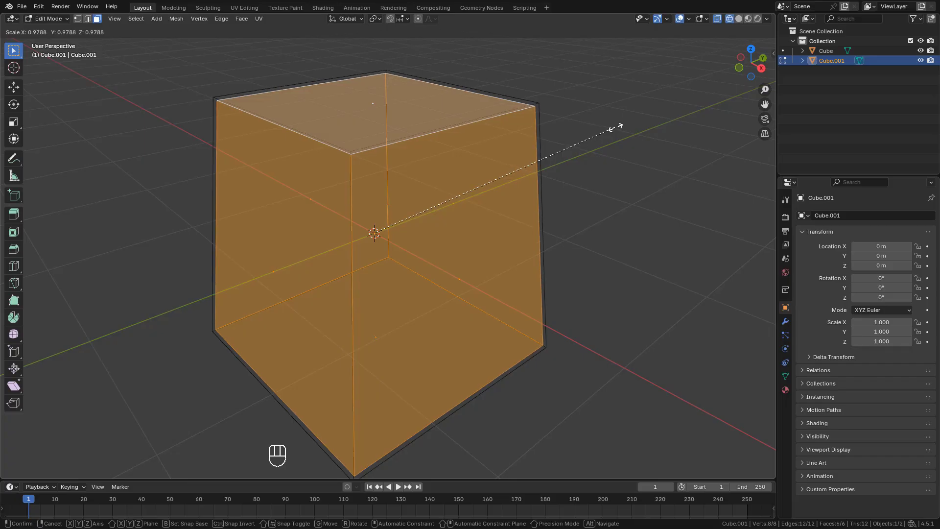
left_click(616, 128)
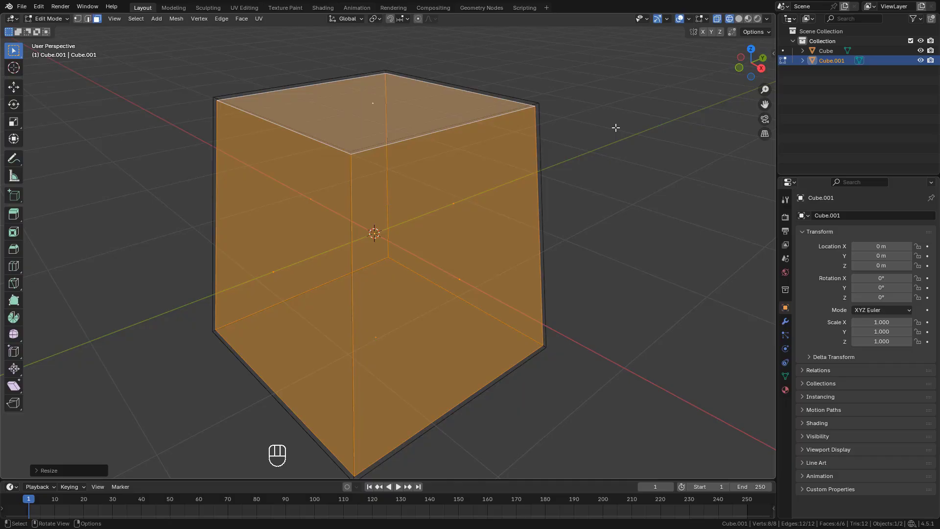
key("Tab")
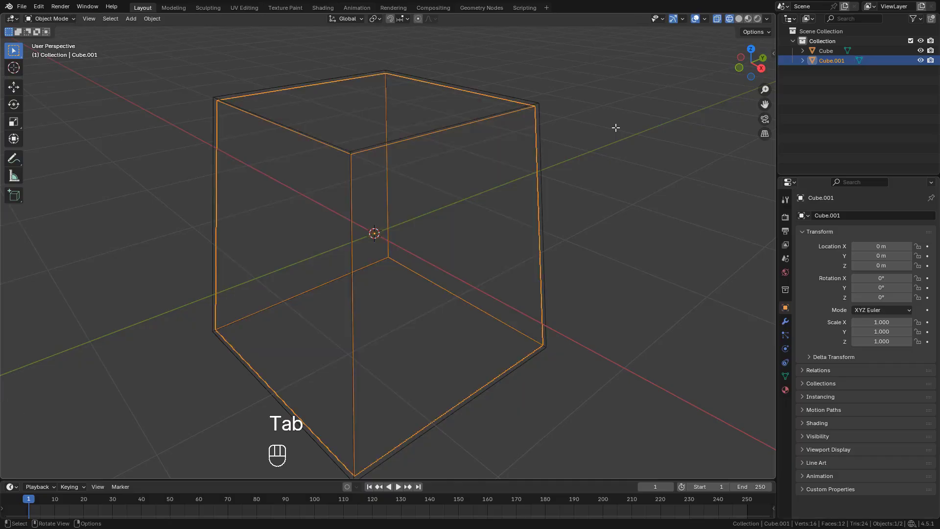
- Hide the original cube and delete the top and bottom faces of the duplicate
left_click(920, 51)
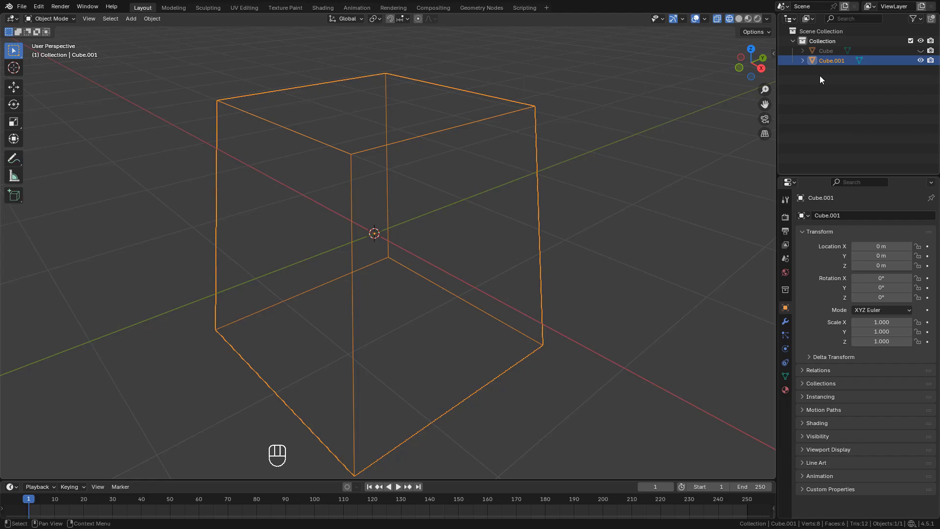
key("Tab")
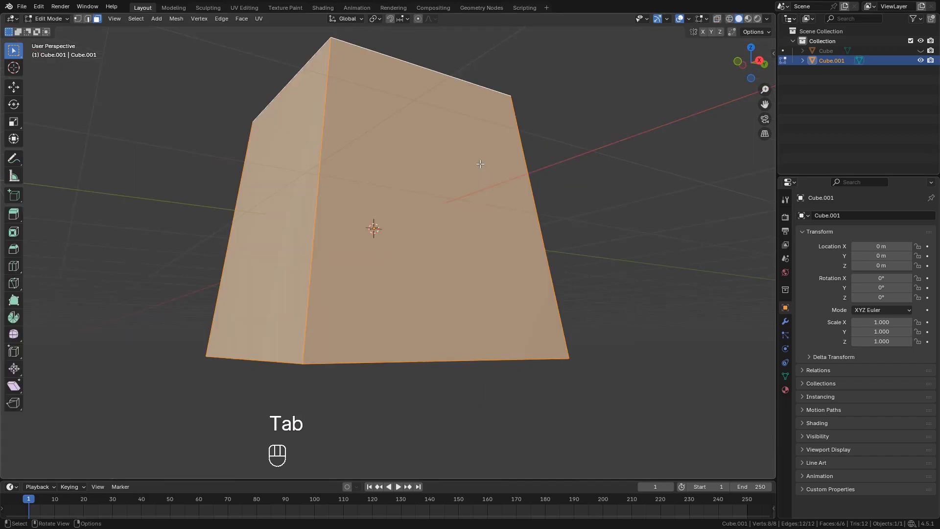
middle_click_drag(469, 210, 461, 169)
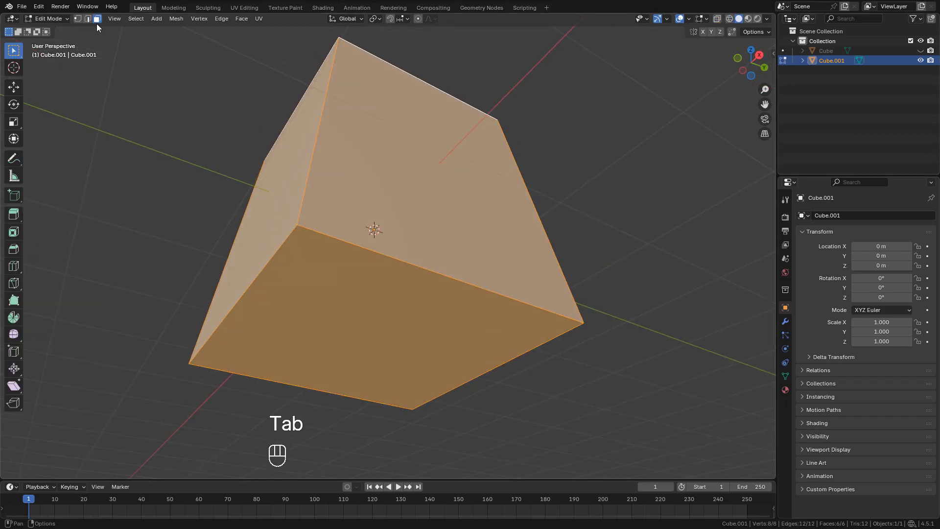
left_click(294, 266)
middle_click_drag(417, 120, 419, 218)
left_click(380, 138, "shift")
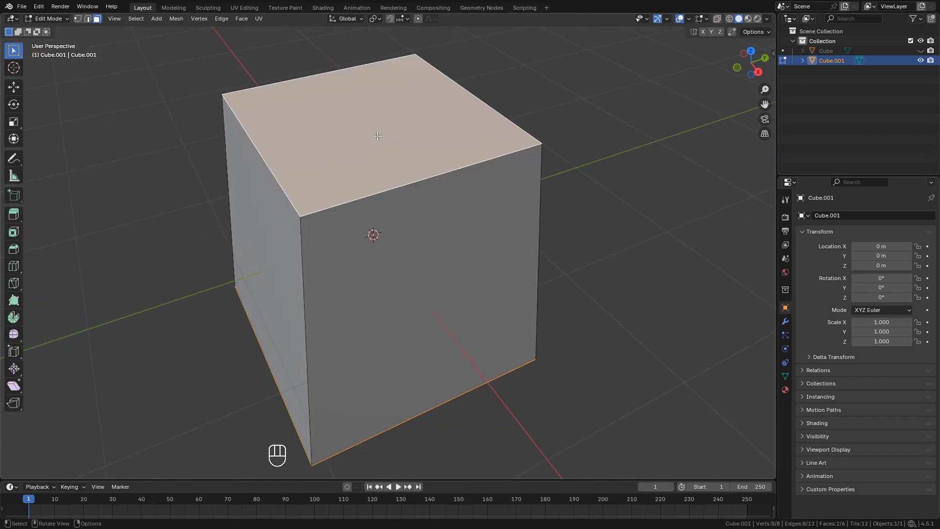
key("x")
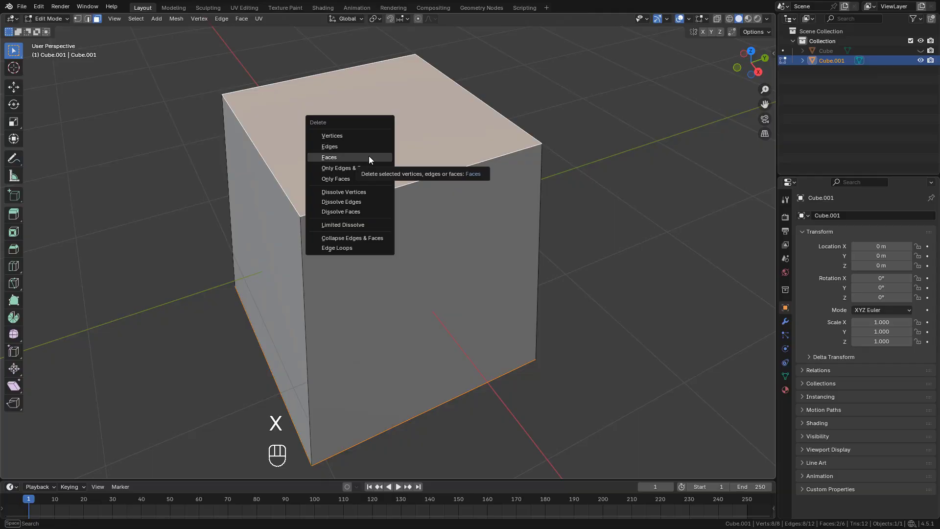
left_click(369, 156)
- Add three horizontal loop cuts around the open shell at uneven heights, working upward from the lower part
middle_click_drag(404, 235, 409, 159)
key("ctrl+r")
left_click(327, 231)
left_click(322, 321)
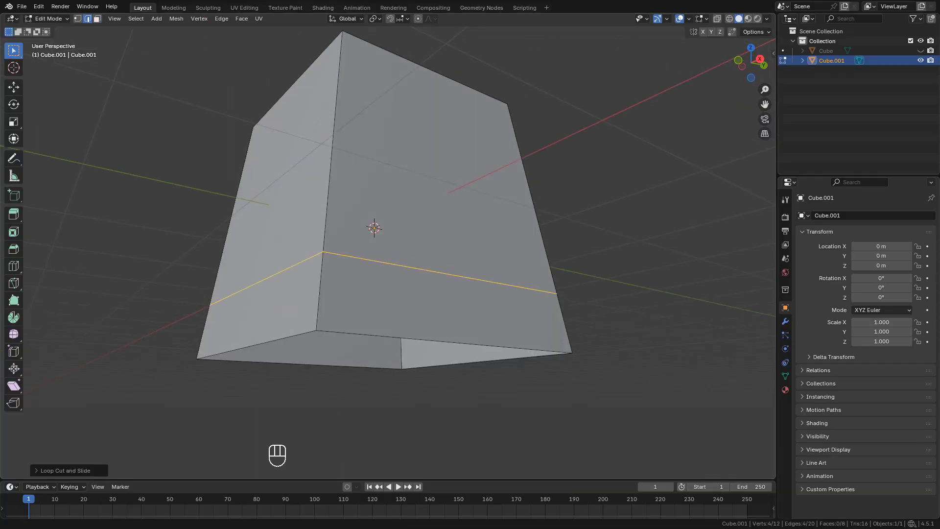
key("ctrl+r")
left_click(341, 200)
left_click(340, 273)
key("ctrl+r")
left_click(338, 172)
left_click(337, 203)
- Add a fourth horizontal loop cut near the shell's top and slide it along the walls to adjust its height
key("ctrl+r")
left_click(339, 114)
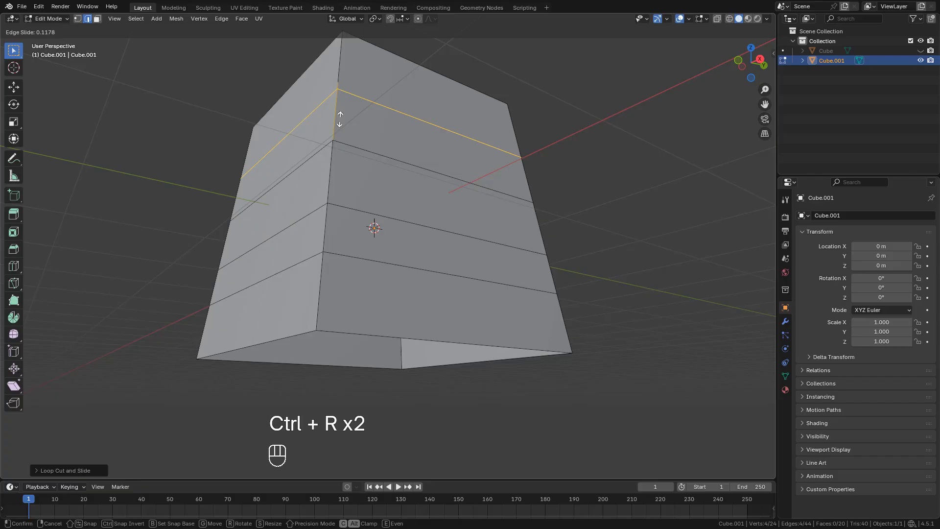
left_click(340, 127)
key("g")
key("g")
left_click(456, 239)
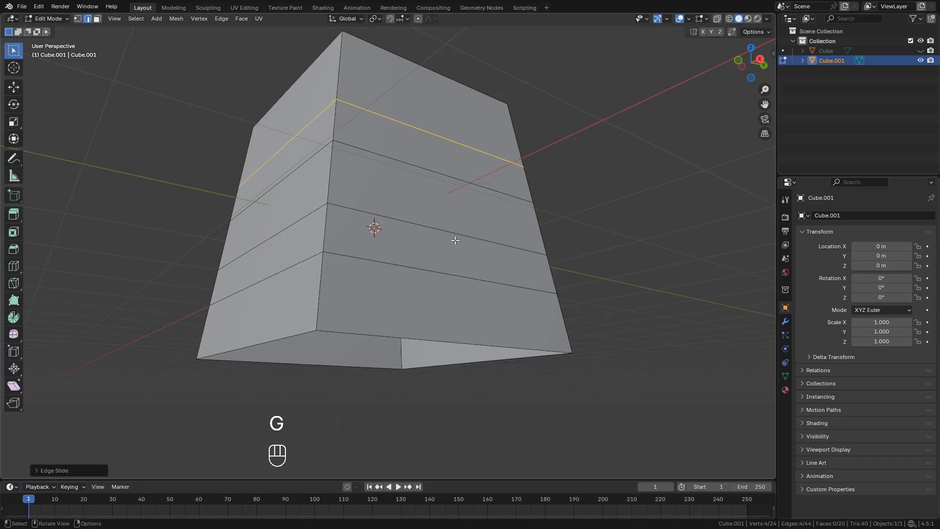
- Bevel all four horizontal edge loops with one segment and an offset of about 0.005 m
left_click(392, 265, "alt")
left_click(401, 219, "alt+shift")
left_click(407, 163, "alt+shift")
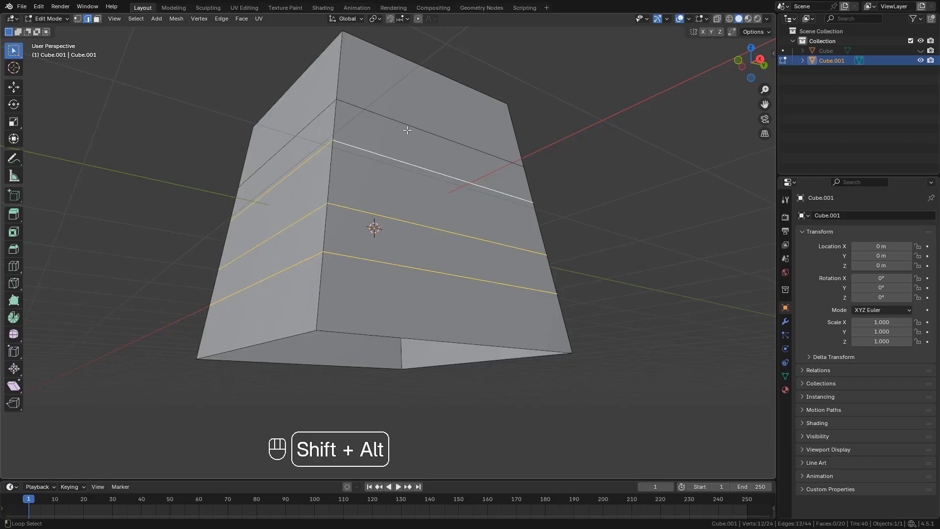
left_click(408, 124, "alt+shift")
key("ctrl+b")
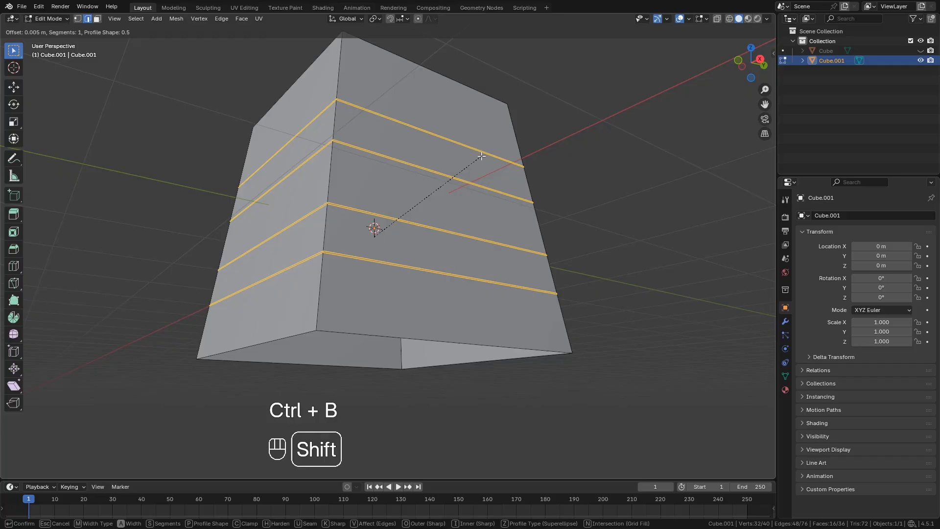
left_click(482, 155)
- Delete the thin beveled faces to open gaps between the horizontal bands
scroll(328, 211, "up", 4)
key("x")
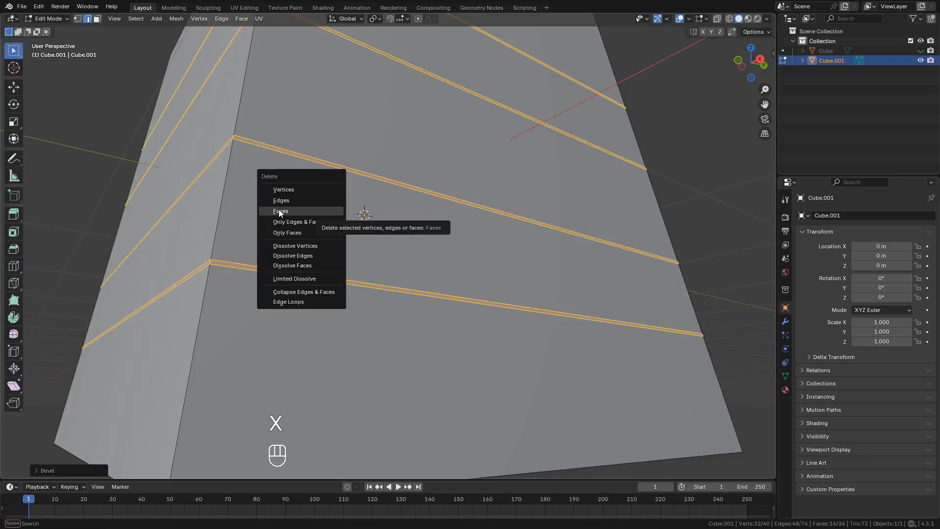
left_click(284, 211)
- Divide the lowest band with one horizontal loop cut and several unevenly spaced vertical cuts
scroll(363, 212, "down", 5)
middle_click_drag(367, 218, 430, 211)
key("ctrl+r")
left_click(372, 272)
left_click(294, 263)
key("ctrl+r")
left_click(308, 288)
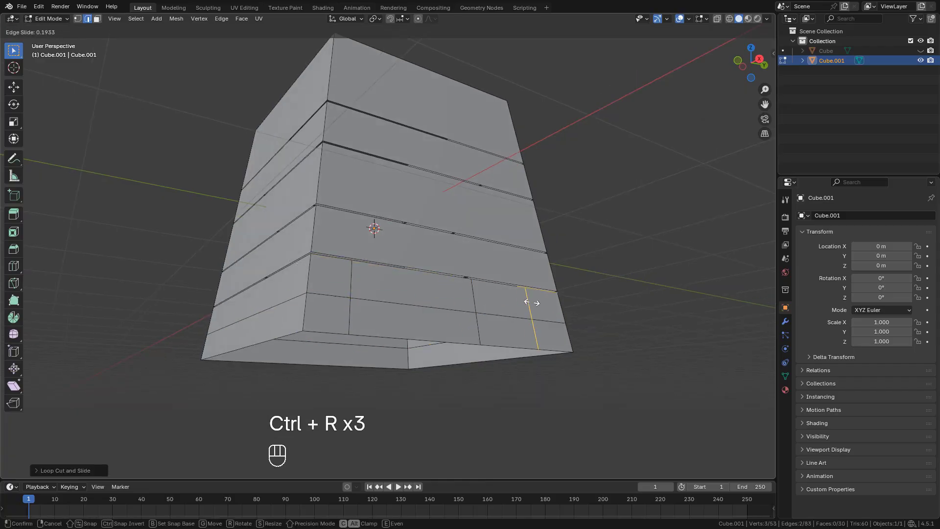
left_click(531, 300)
- Bevel the lowest band's vertical cuts and its middle horizontal segment, and delete the resulting thin faces to form panel gaps
left_click(529, 305, "alt+shift")
left_click(474, 306, "alt+shift")
left_click(350, 306, "alt+shift")
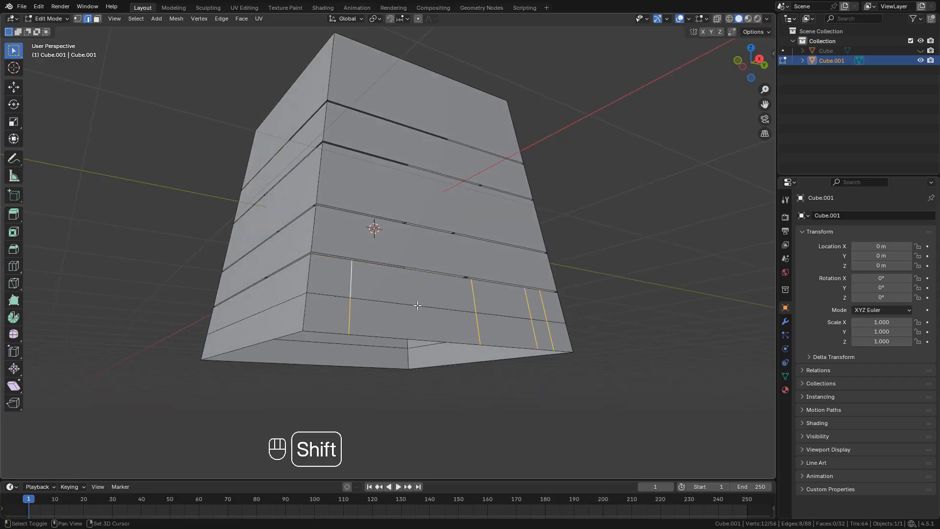
left_click(417, 305, "shift")
key("ctrl+b")
left_click(513, 309)
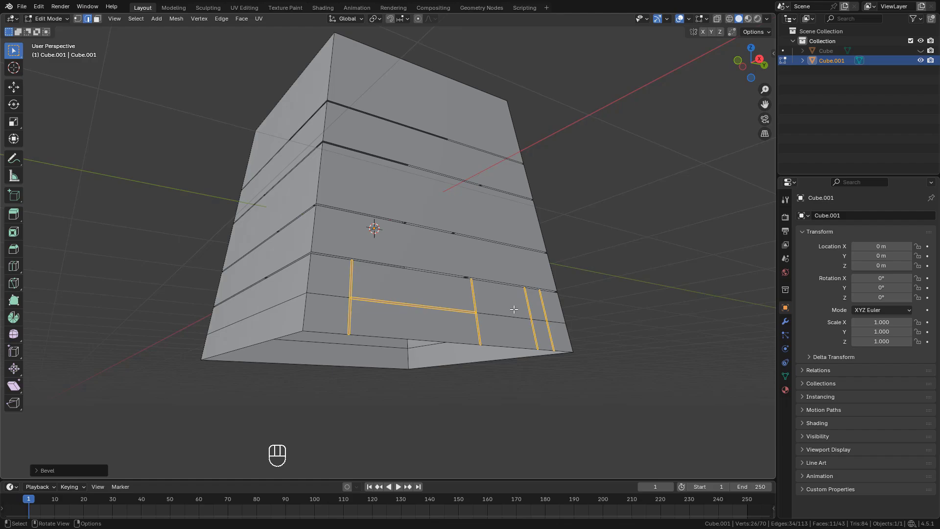
key("x")
left_click(513, 309)
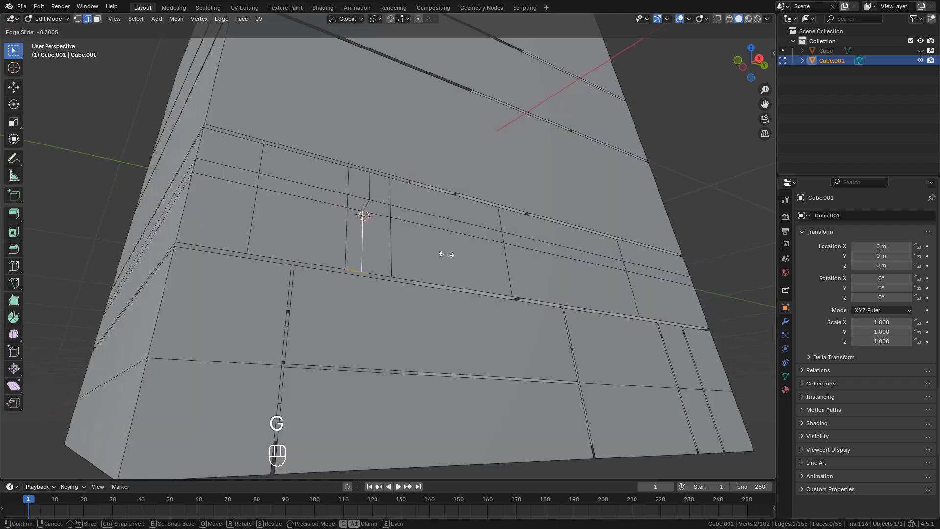
- Slide the short vertical edge in the second band, and turn that band's vertical cuts into gaps by beveling them and deleting the faces
left_click(446, 255)
left_click(391, 247, "alt+shift")
left_click(362, 242, "alt+shift")
key("ctrl+b")
left_click(400, 222)
key("x")
left_click(401, 220)
key("Tab")
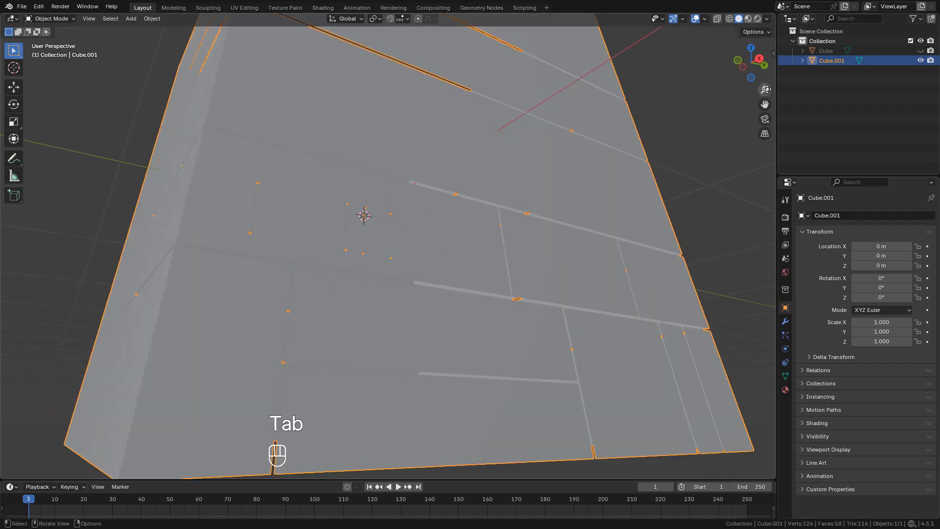
- Add a Solidify modifier to the panelled shell
left_click(786, 320)
left_click(824, 215)
key("space")
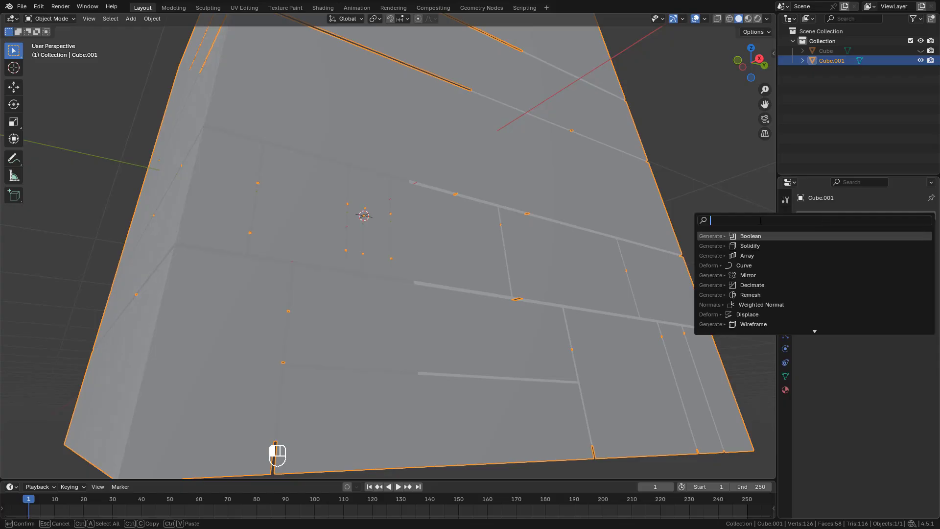
type("sol")
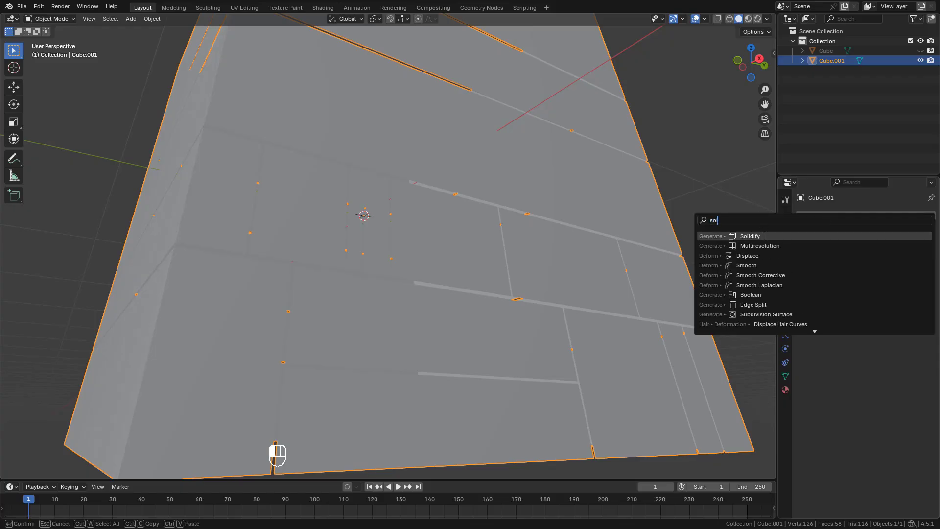
left_click(765, 236)
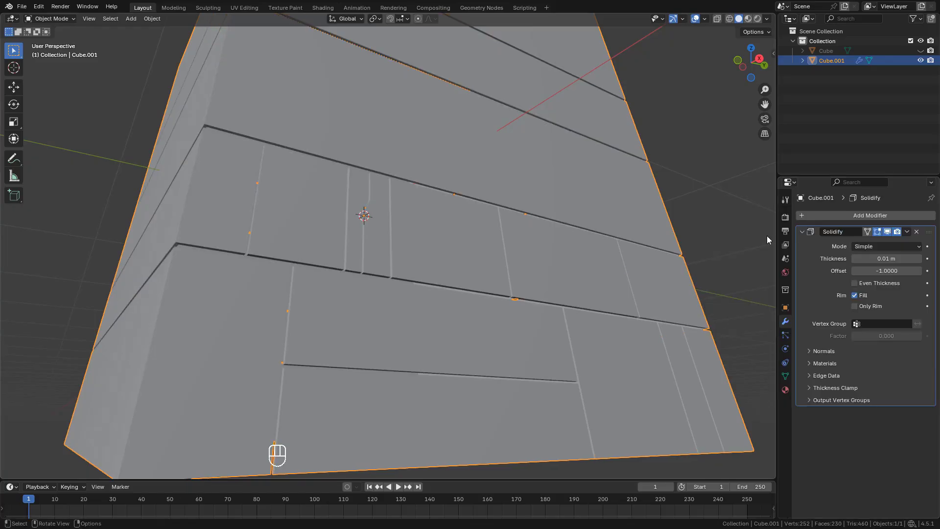
- Unhide the original cube and set the shell's Solidify thickness to about -0.03 m with Even Thickness and Only Rim enabled
left_click(921, 51)
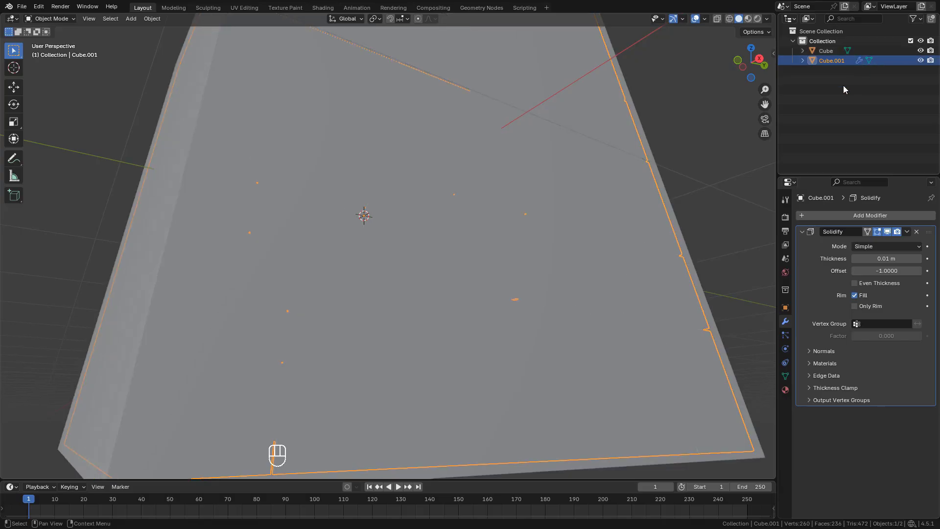
left_click_drag(886, 258, 857, 258, "shift")
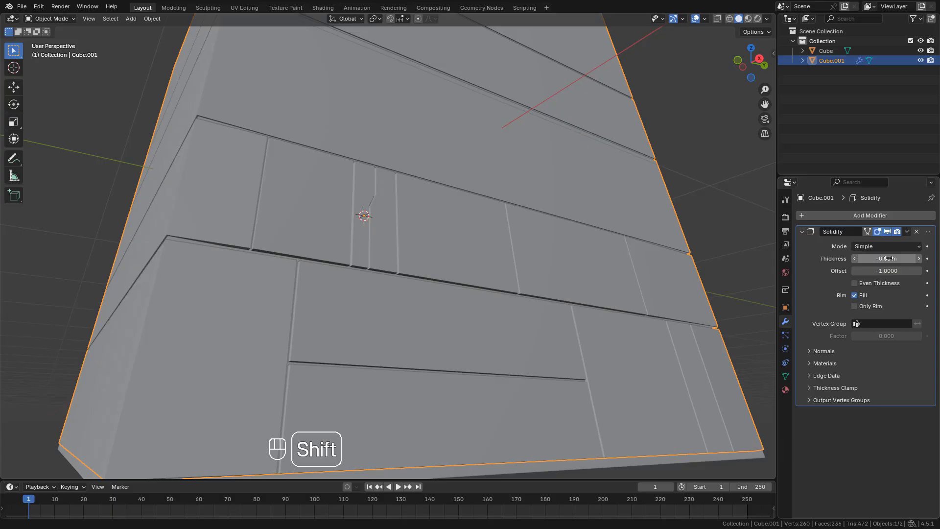
left_click(856, 284)
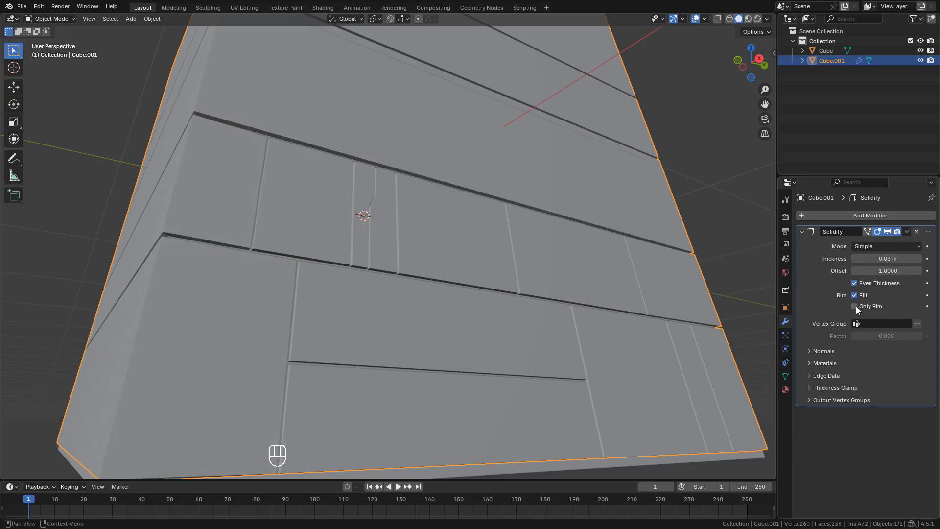
left_click(856, 306)
- Enter Edit Mode on the shell and enable the Solidify modifier's On Cage display
mouse_move(672, 282)
middle_mouse_down()
mouse_move(700, 259)
mouse_move(670, 283)
middle_mouse_up()
key("Tab")
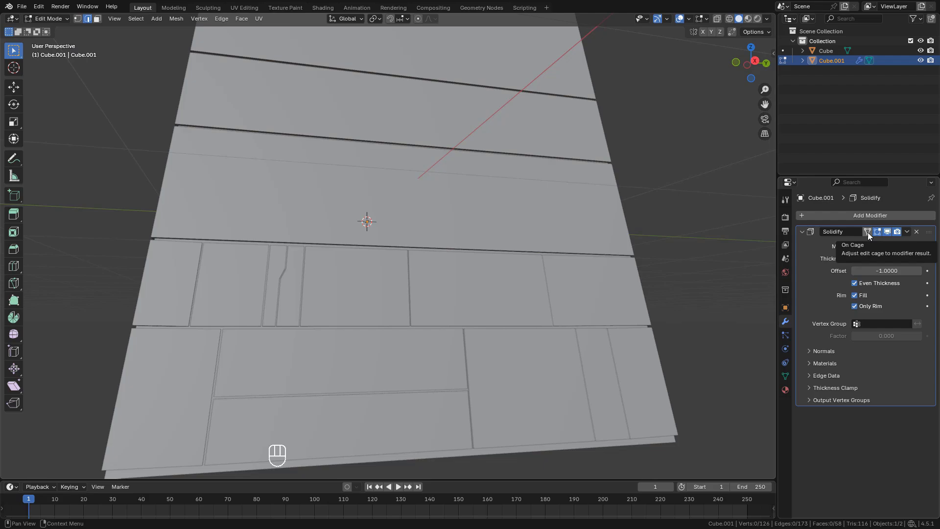
left_click(868, 232)
- Duplicate the wide panel face in the lowest band in place, separate it into its own object and return to Object Mode
middle_click_drag(601, 242, 551, 210, "shift")
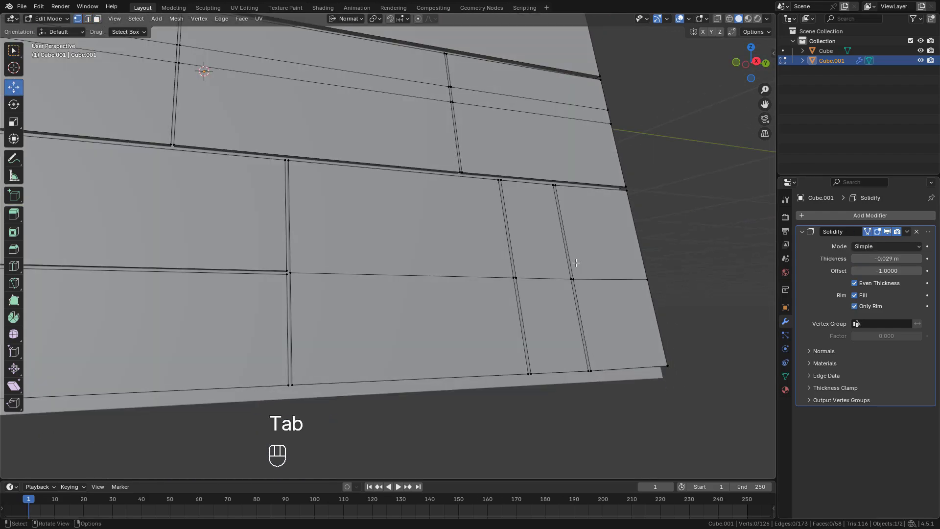
left_click(97, 19)
left_click(447, 241)
key("shift+d")
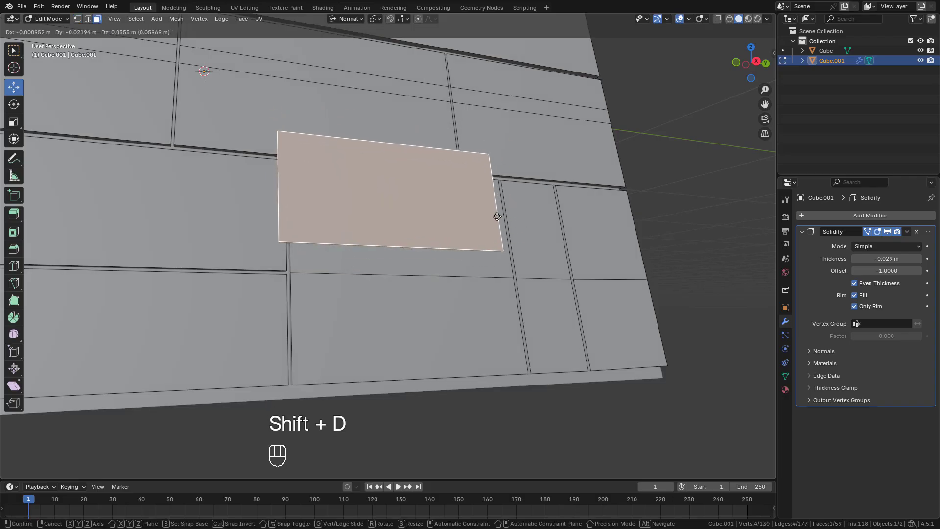
right_click(500, 208)
key("p")
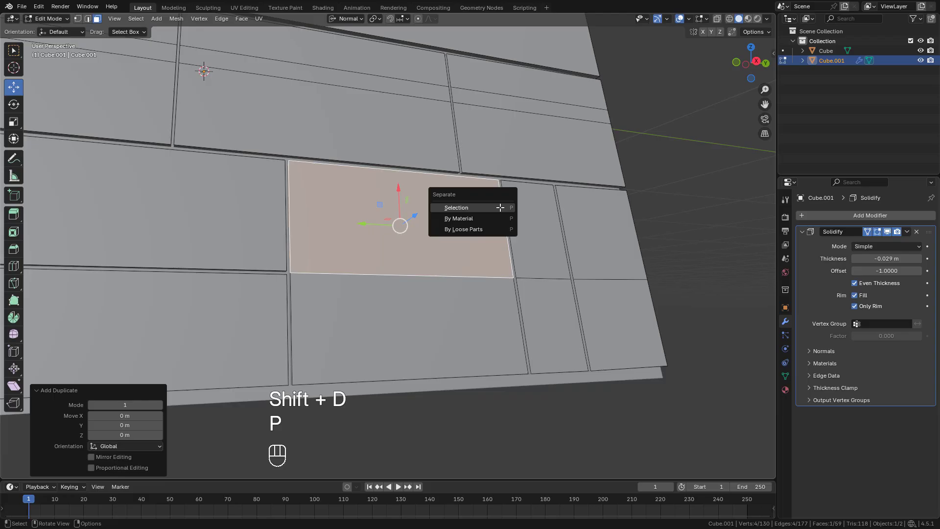
left_click(497, 208)
key("Tab")
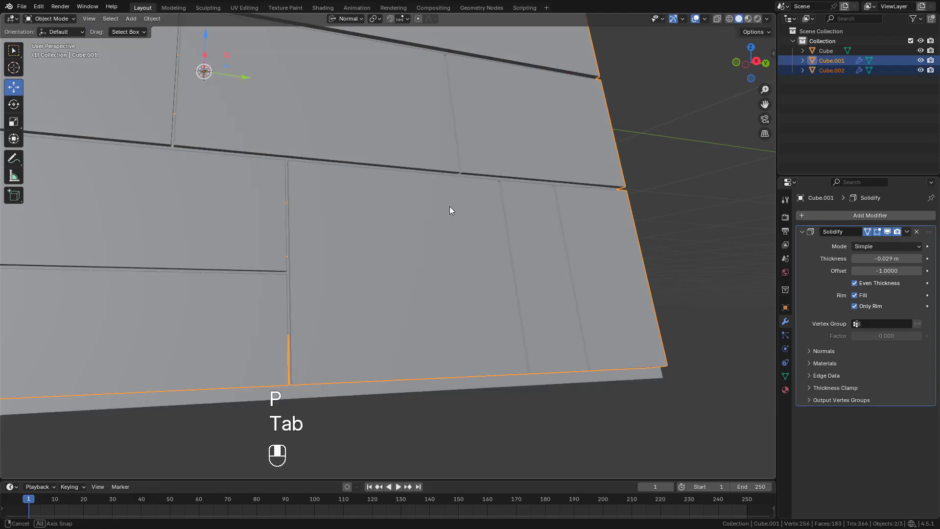
- Shrink the separated panel face to a small plate, shift it within the panel and set its Solidify thickness to -0.015 m
middle_click_drag(450, 206, 442, 201)
left_click(442, 201)
key("Tab")
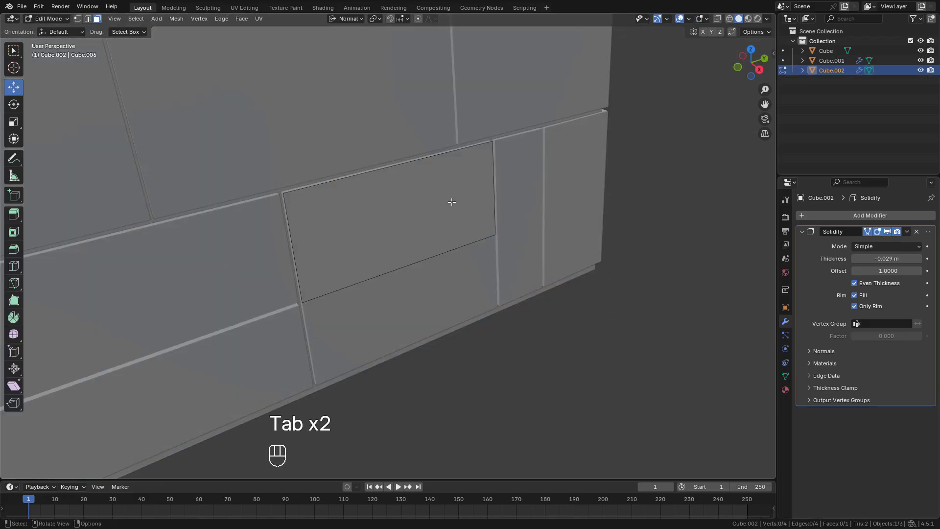
key("a")
scroll(443, 231, "up", 3)
left_click_drag(426, 199, 452, 210)
key("s")
left_click(488, 225)
left_click_drag(388, 213, 443, 166)
left_click_drag(887, 258, 894, 259, "shift")
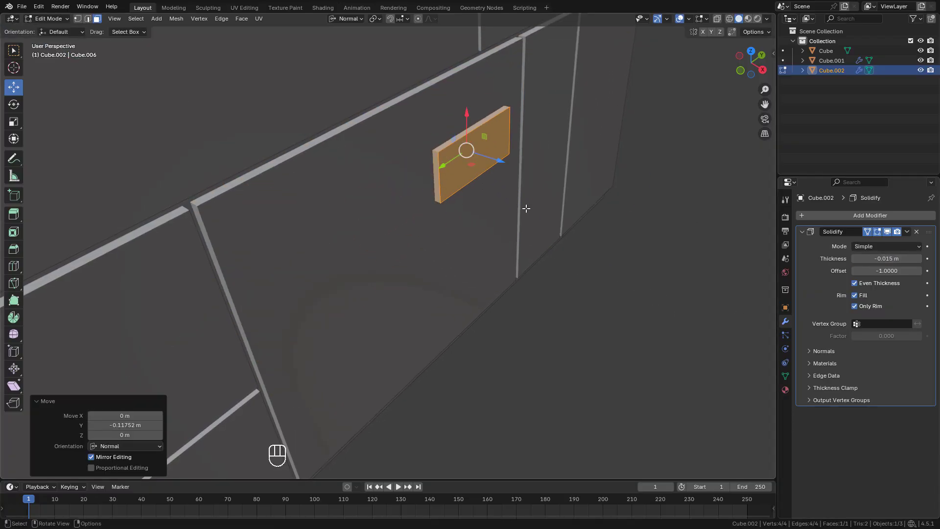
middle_click_drag(482, 213, 471, 177)
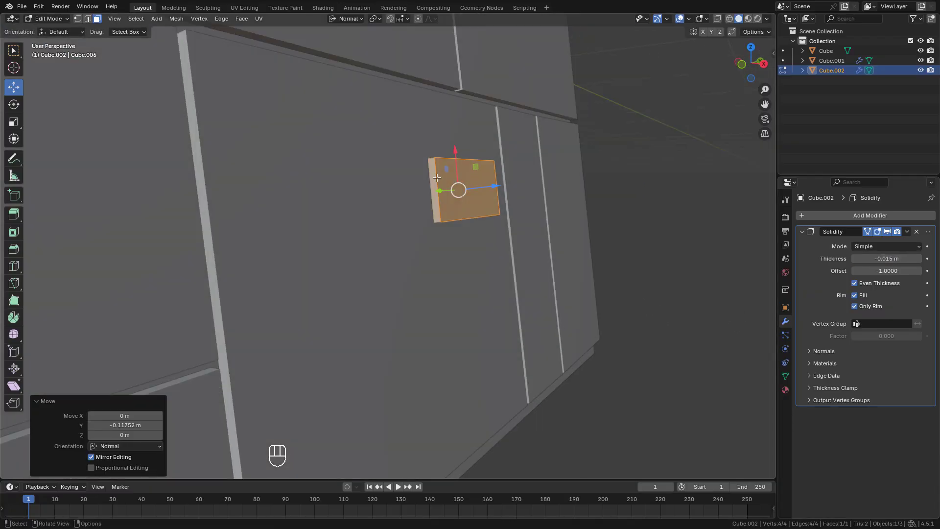
- Position the small plate near the large panel's upper corner in Normal orientation and scale it to about 0.483 along Y
left_click(352, 19)
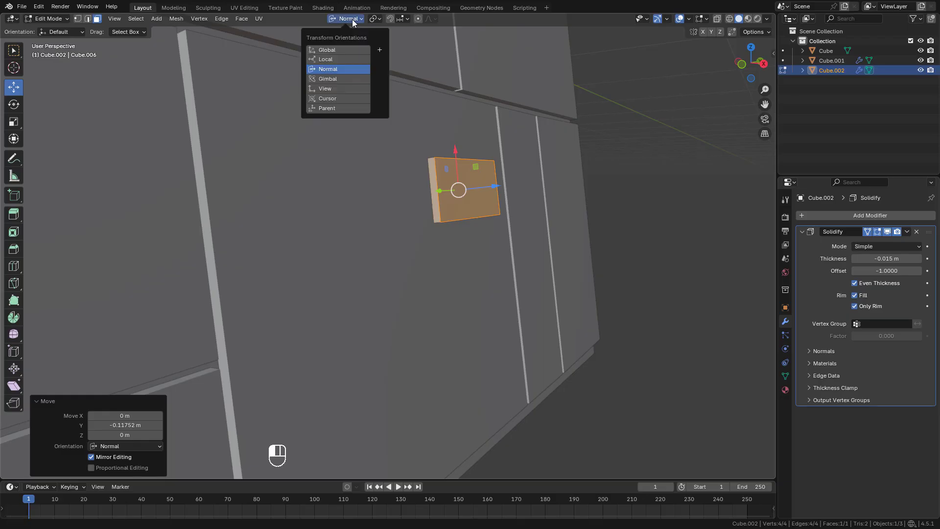
left_click(336, 69)
middle_click_drag(602, 191, 453, 179)
left_click_drag(419, 155, 420, 146)
middle_click_drag(421, 161, 553, 172)
left_click_drag(461, 174, 477, 175)
middle_click_drag(534, 181, 562, 205)
key("s")
key("y")
left_click(538, 192)
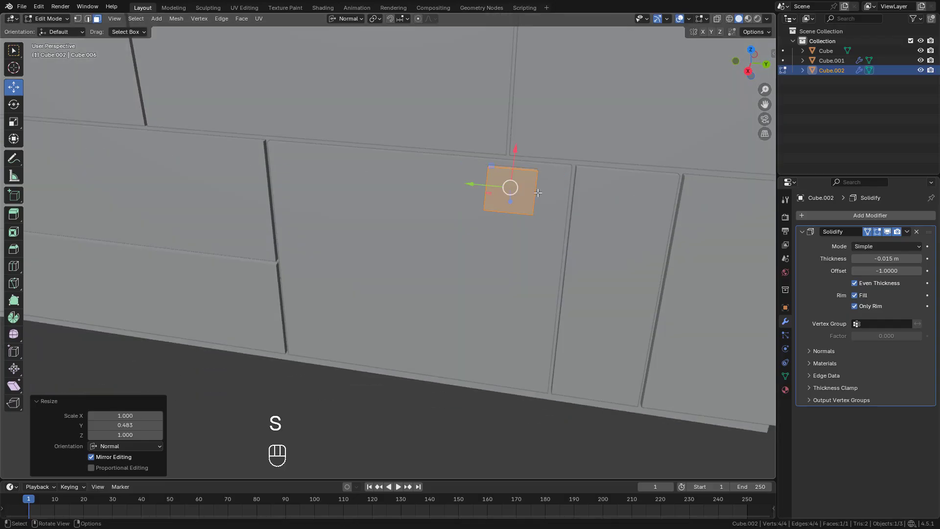
left_click_drag(471, 185, 496, 187)
- Bevel the small plate's lower corner vertex into a one-segment chamfer
left_click(410, 205)
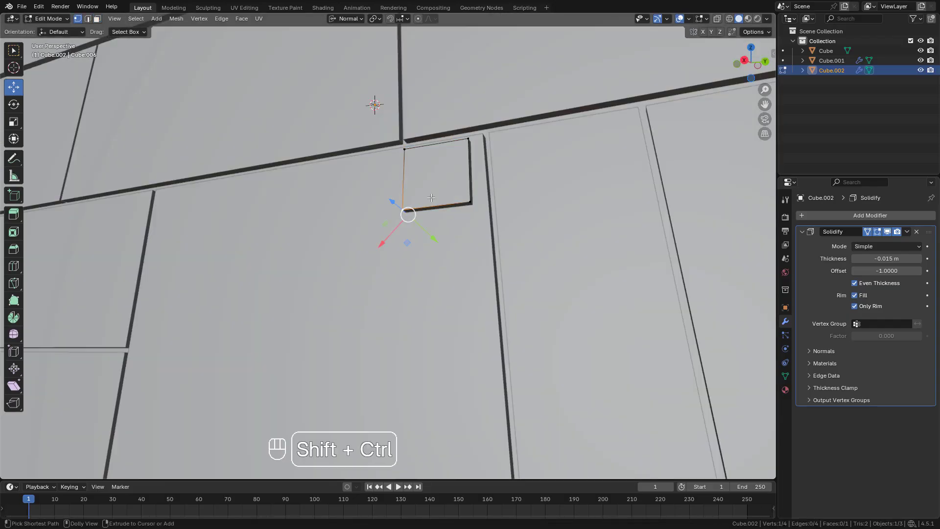
key("shift+ctrl+b")
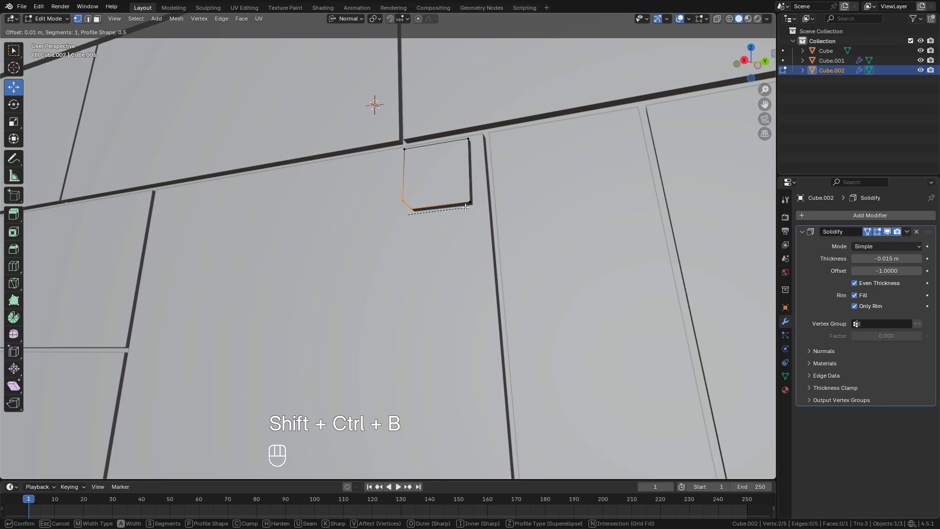
left_click(463, 208)
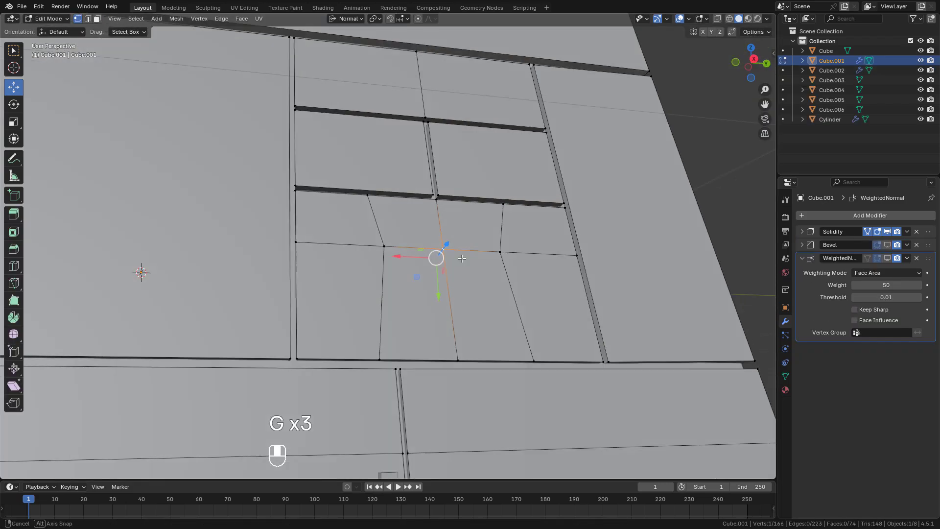
- Slide the middle vertex of the subdivided panel's horizontal cut along its edge, level with the neighbouring vertices
middle_click_drag(372, 275, 382, 224)
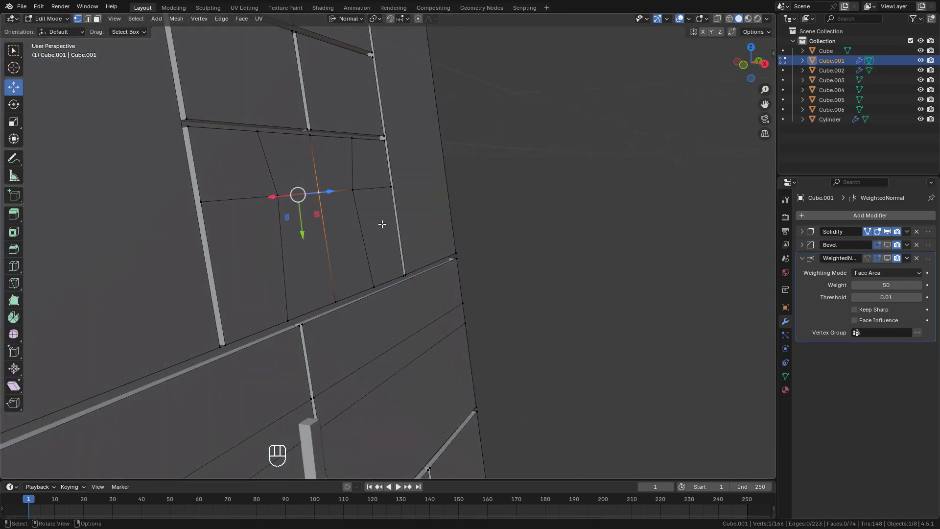
key("g")
key("g")
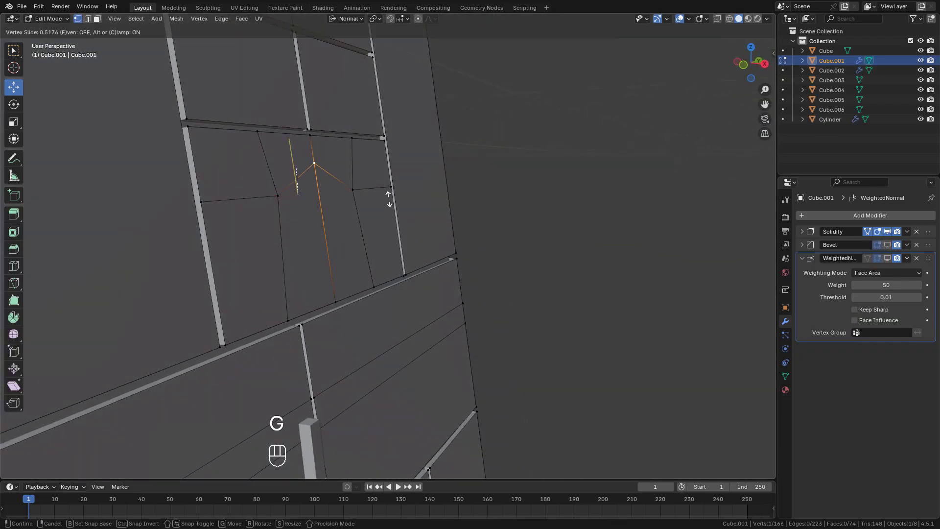
left_click(409, 244)
middle_click_drag(409, 243, 381, 211)
- Bevel the four edges outlining the trapezoid in the subdivided panel's upper part and toggle out of Edit Mode
key("2")
left_click(375, 211)
left_click(411, 234, "shift")
left_click(470, 235, "shift")
left_click(500, 214, "shift")
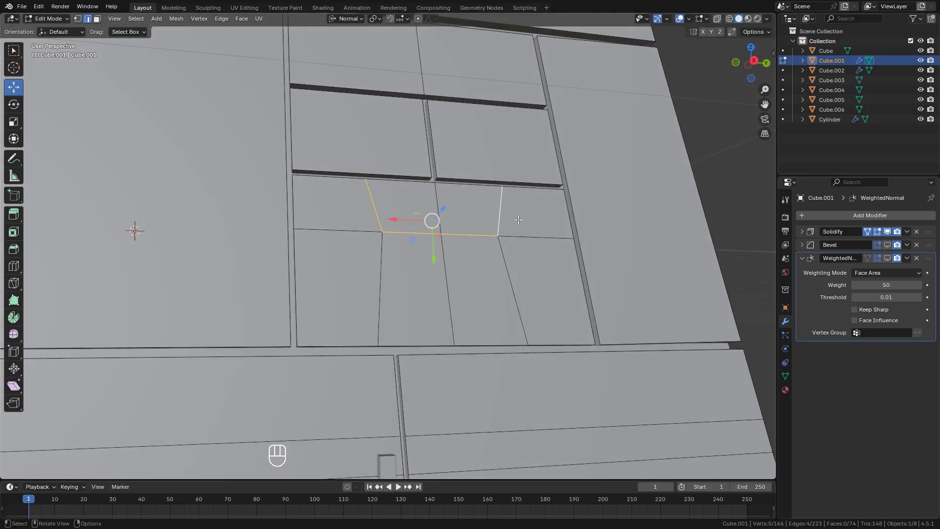
key("ctrl+b")
left_click(528, 231)
key("Tab")
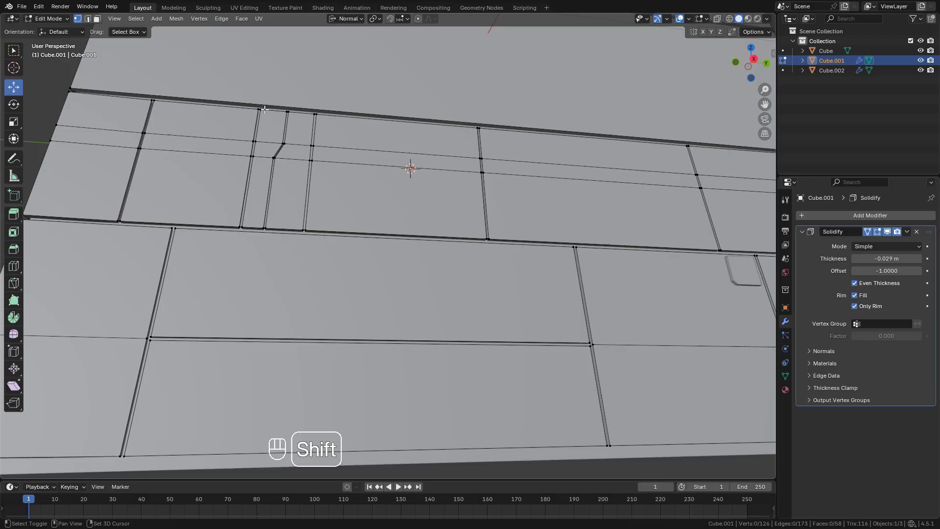
- Add a vertical loop cut to the panel in the second-lowest band, delete its lower corner face and return to Object Mode
middle_click_drag(441, 123, 299, 145, "shift")
key("ctrl+r")
left_click(415, 180)
left_click(373, 186)
key("3")
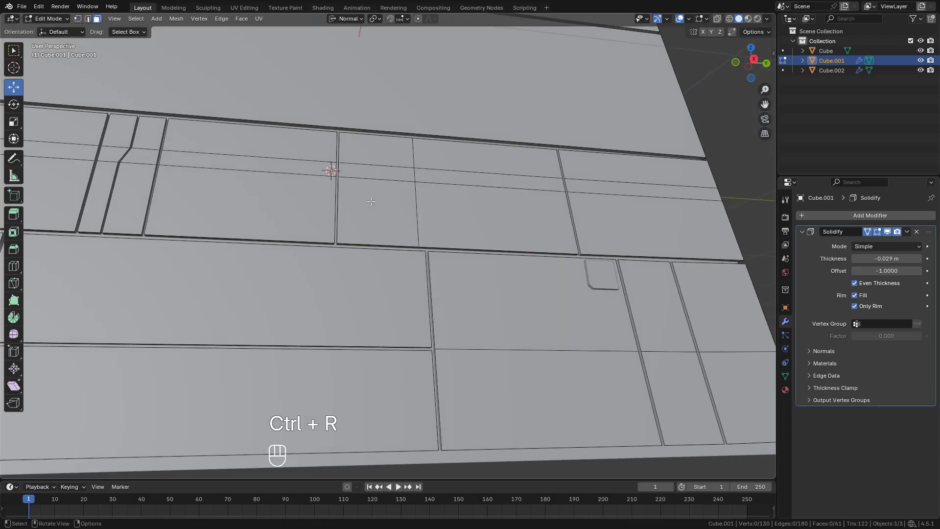
left_click(371, 200)
key("x")
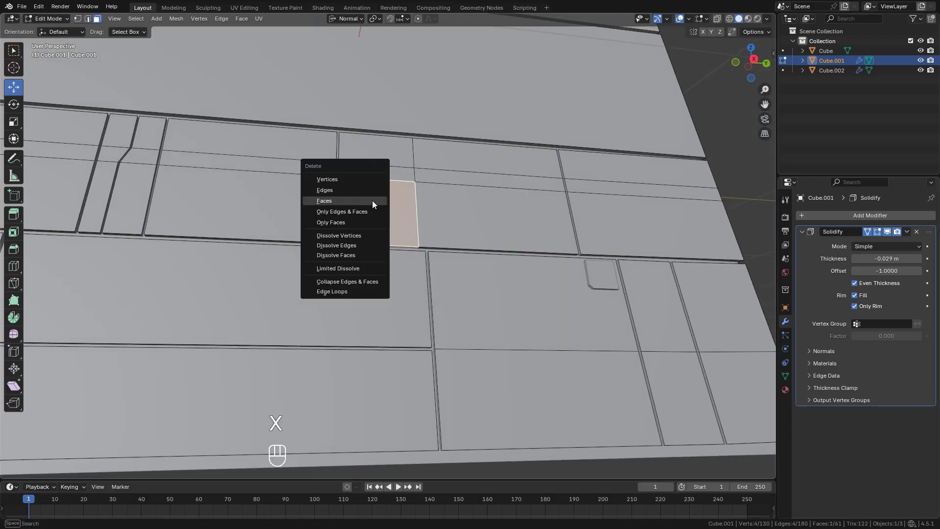
left_click(372, 201)
key("Tab")
scroll(435, 204, "down", 4)
left_click(597, 212)
middle_click_drag(500, 195, 522, 204)
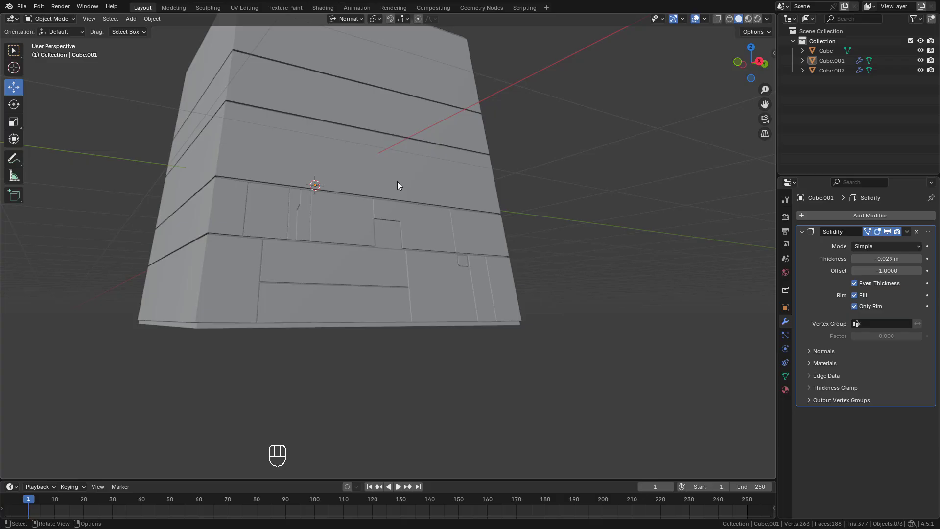
- Add a Bevel modifier with an amount of 0.002 m to the panelled shell and apply the object's scale
scroll(399, 185, "up", 7)
left_click(855, 215)
type("be")
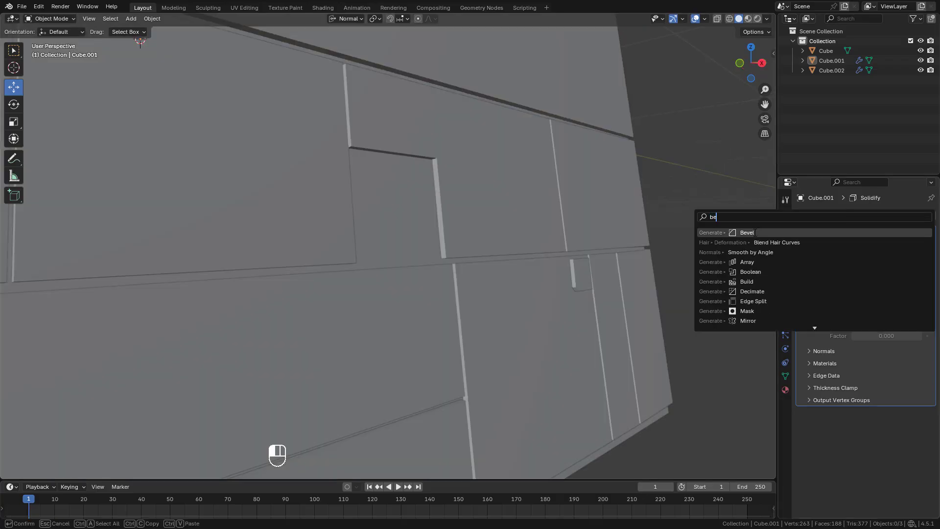
left_click(768, 233)
left_click_drag(886, 430, 854, 430, "shift")
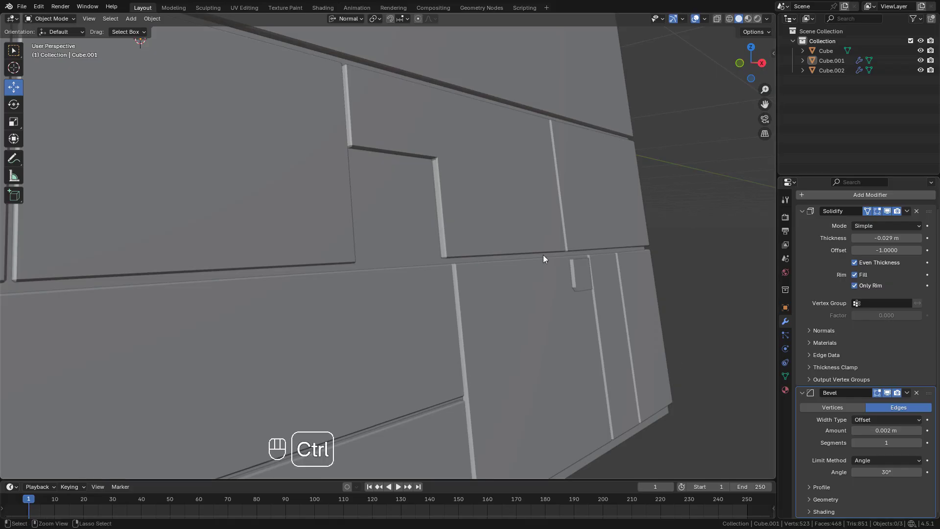
key("ctrl+a")
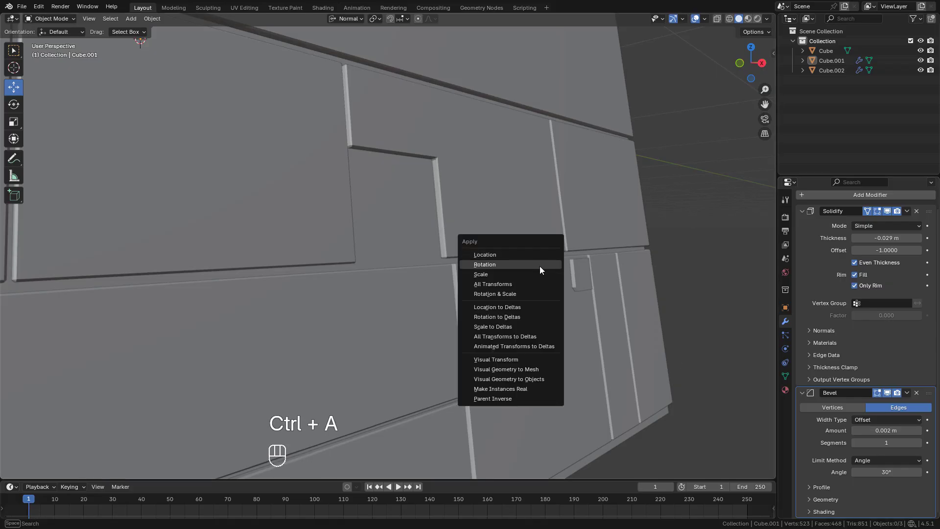
left_click(539, 273)
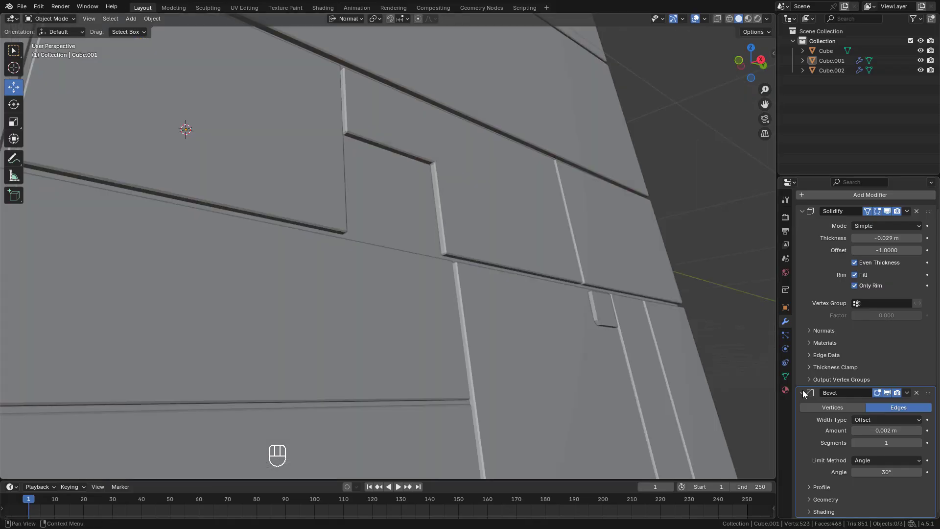
- Collapse the Bevel and Solidify settings and add a Weighted Normal modifier to the panelled shell
left_click(790, 392)
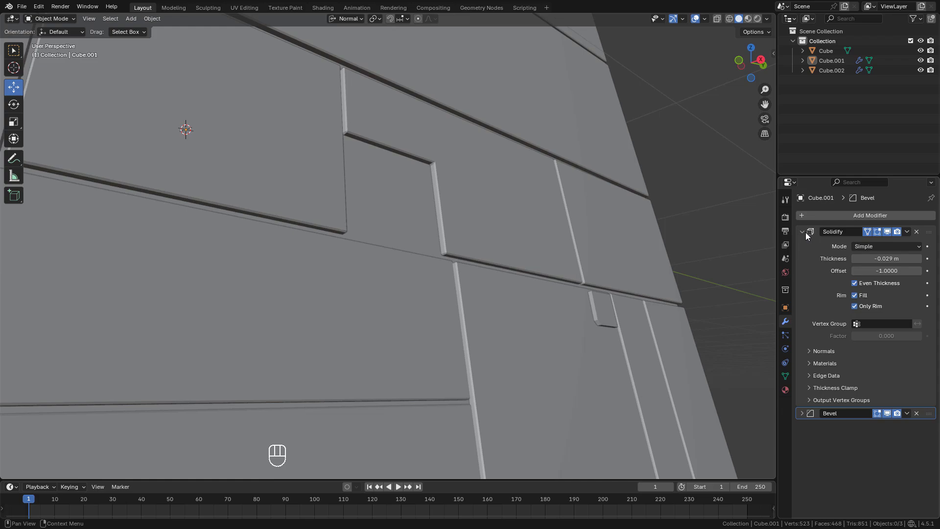
left_click(805, 232)
left_click(812, 215)
left_click(812, 214)
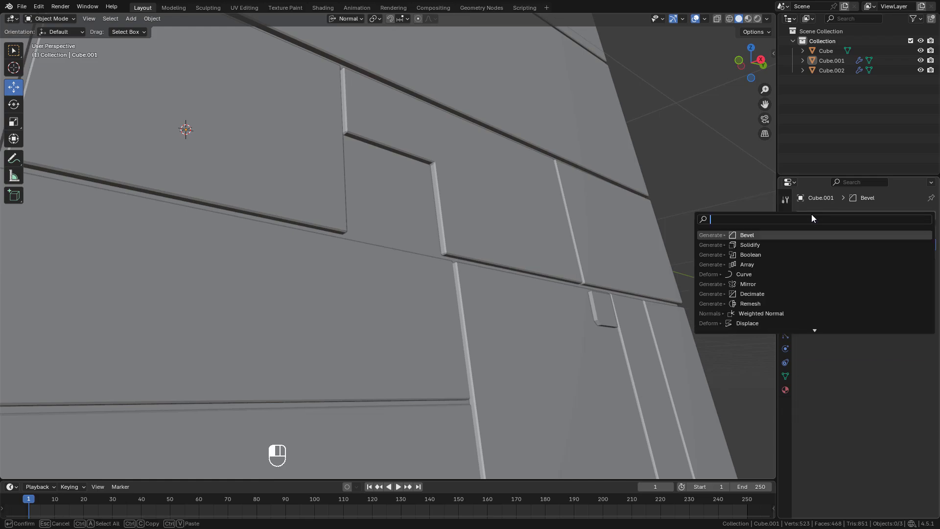
type("we")
key("Down")
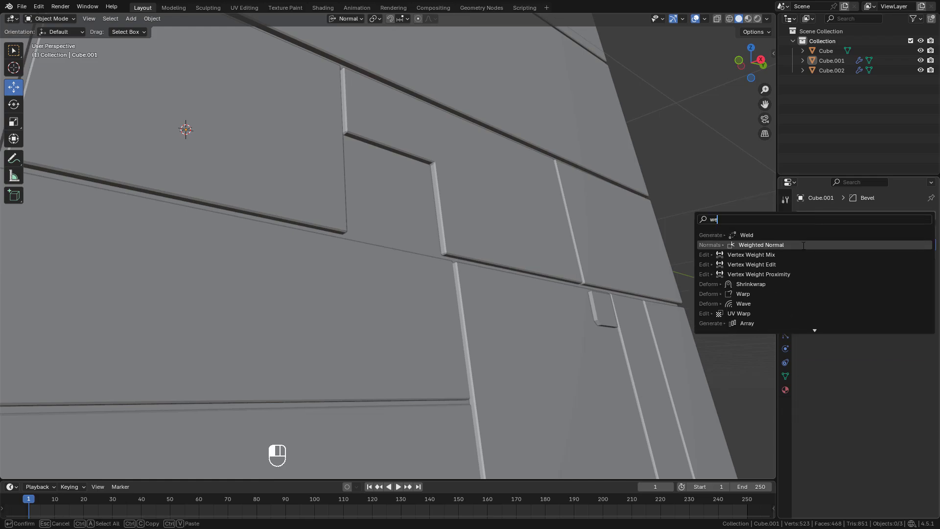
key("Return")
scroll(467, 220, "up", 2)
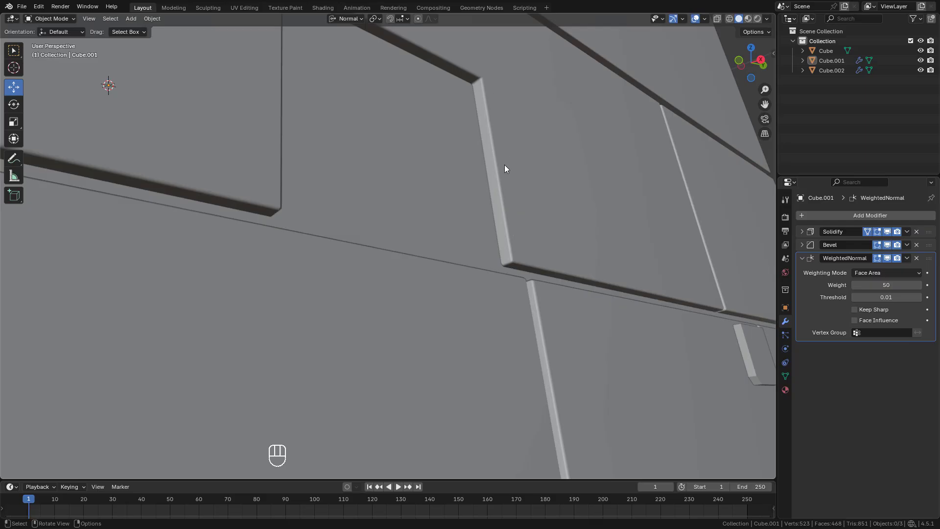
- Draw a small box on the surface in the upper corner of the notched recess with Add Cube
middle_click_drag(460, 162, 526, 266, "shift")
left_click(16, 196)
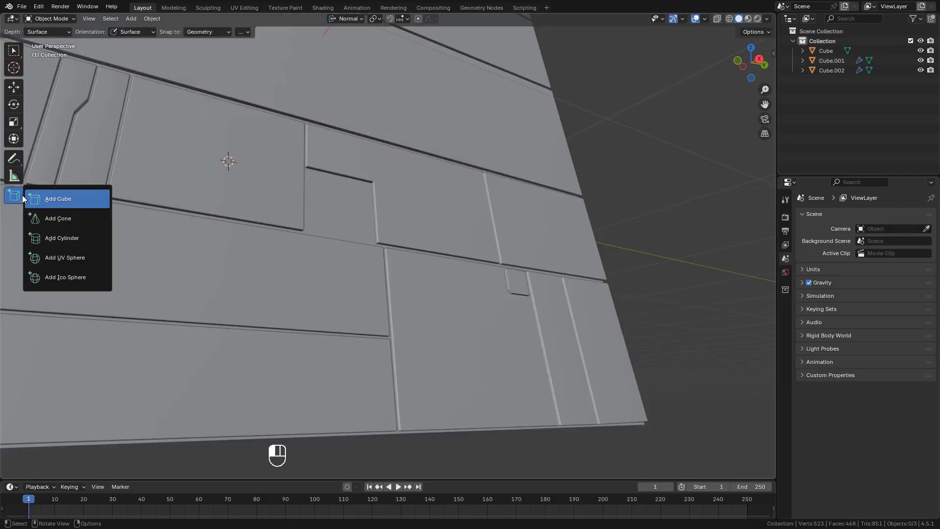
left_click(39, 197)
left_click_drag(342, 221, 379, 265)
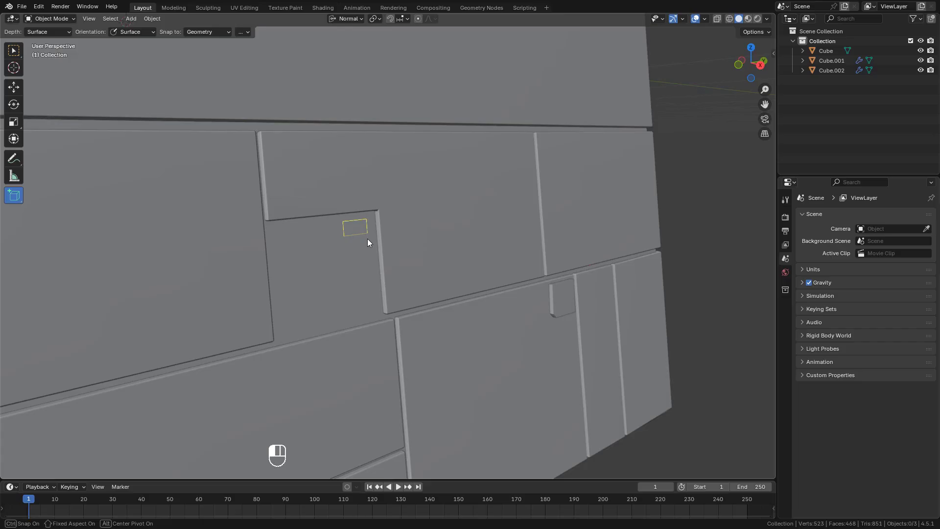
left_click(381, 255)
mouse_move(382, 251)
middle_mouse_down()
mouse_move(423, 248)
mouse_move(377, 252)
middle_mouse_up()
- Draw a 32-vertex cylinder with equal sides on the recess floor beside the small box
left_click(17, 195)
left_click(55, 238)
left_click_drag(257, 224, 317, 281, "shift")
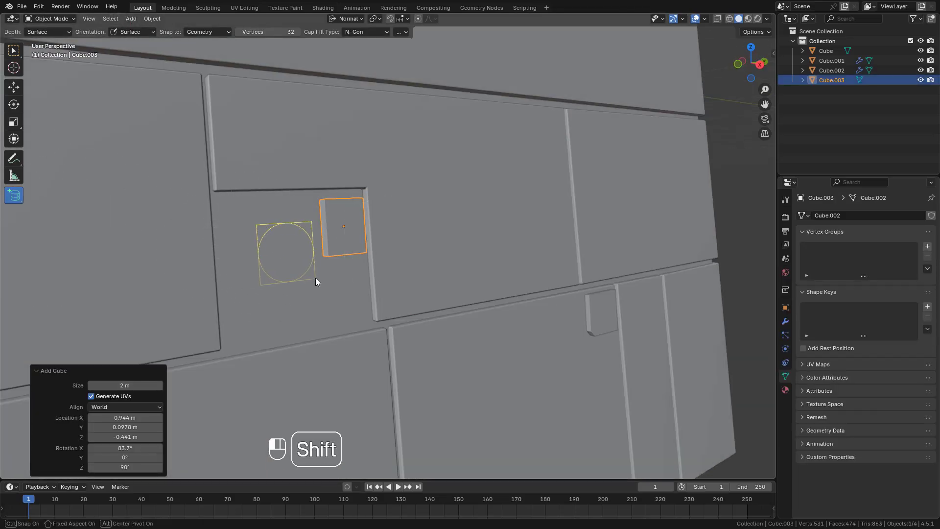
left_click(315, 283)
- Inset the cylinder's front face, extrude the inner face and return to Object Mode
key("Tab")
scroll(324, 235, "up", 4)
left_click(235, 201)
key("i")
left_click(275, 204)
key("e")
left_click(290, 204)
key("Tab")
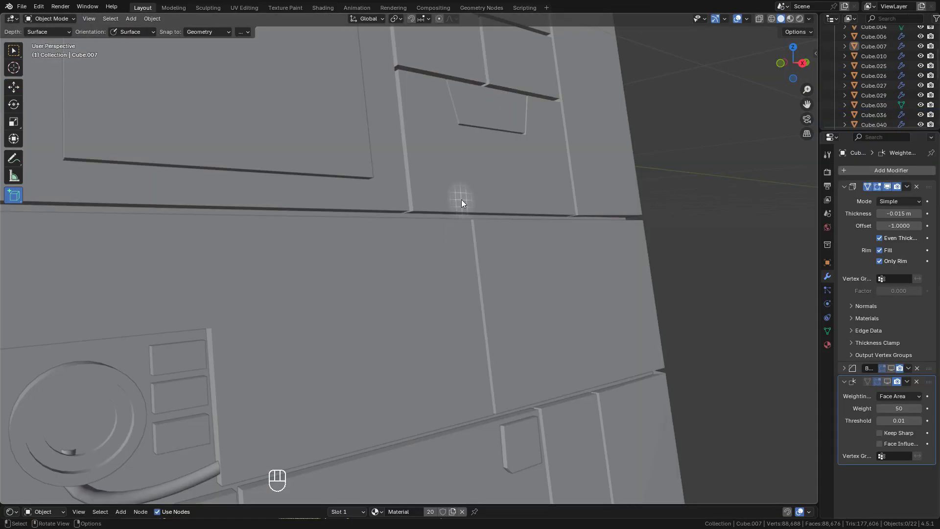
- Draw two narrow boxes along the vertical seam above the small plate and a smaller box on the upper one
left_click_drag(447, 224, 479, 279)
left_click(532, 353)
middle_click_drag(532, 352, 513, 264, "shift")
left_click_drag(499, 347, 517, 384)
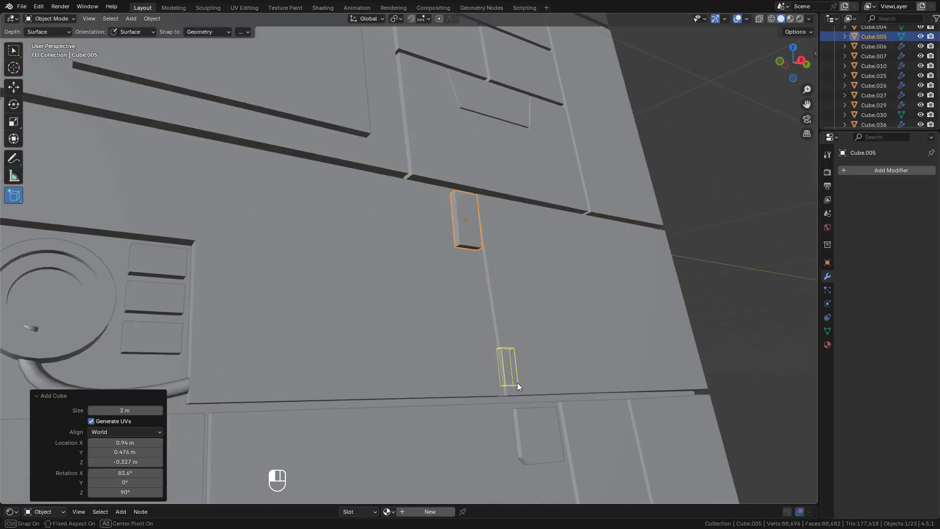
left_click(519, 380)
left_click_drag(447, 228, 473, 240)
left_click(467, 245)
- Draw a narrow box on the vertical seam beside the rectangular recess and a large box filling that recess
mouse_move(421, 289)
middle_mouse_down()
mouse_move(374, 278)
mouse_move(534, 293)
middle_mouse_up()
middle_click_drag(533, 293, 680, 367, "shift")
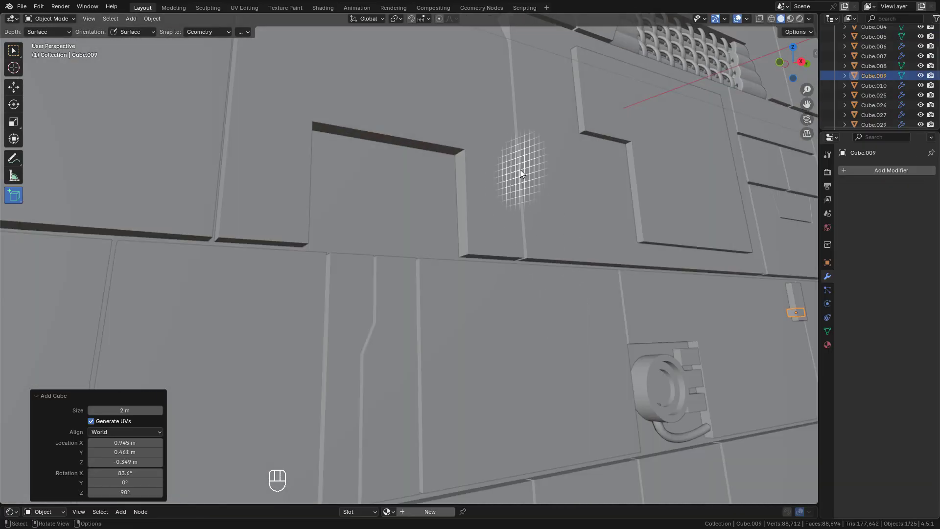
middle_click_drag(520, 169, 518, 249, "shift")
left_click_drag(510, 151, 527, 203)
left_click(530, 202)
left_click_drag(320, 246, 465, 353)
left_click(465, 352)
- Draw two small boxes along the side edge of the recess box, one near its top and one near its bottom
left_click_drag(345, 276, 317, 255)
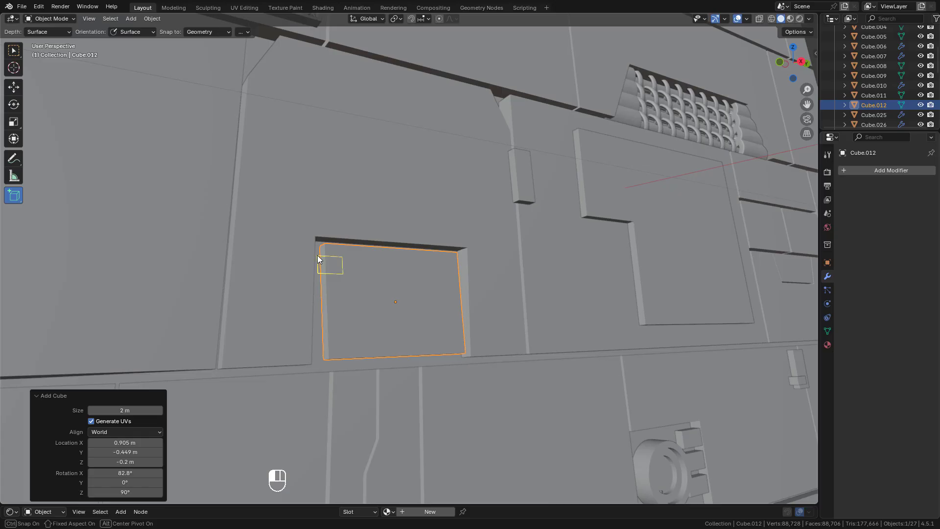
left_click(317, 261)
left_click_drag(319, 326, 348, 346)
left_click(347, 346)
key("Tab")
key("Tab")
key("Tab")
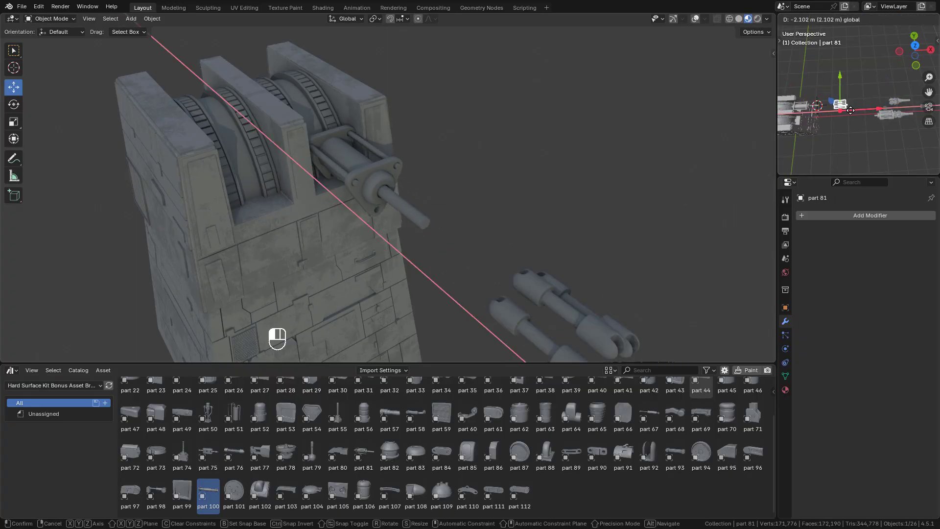
- Move part 81 and two more kit parts along the X axis toward the tower
left_click_drag(819, 112, 820, 112)
left_click(893, 101)
left_click_drag(912, 109, 833, 111)
left_click(903, 100)
left_click_drag(922, 108, 842, 111)
middle_click_drag(510, 180, 424, 127)
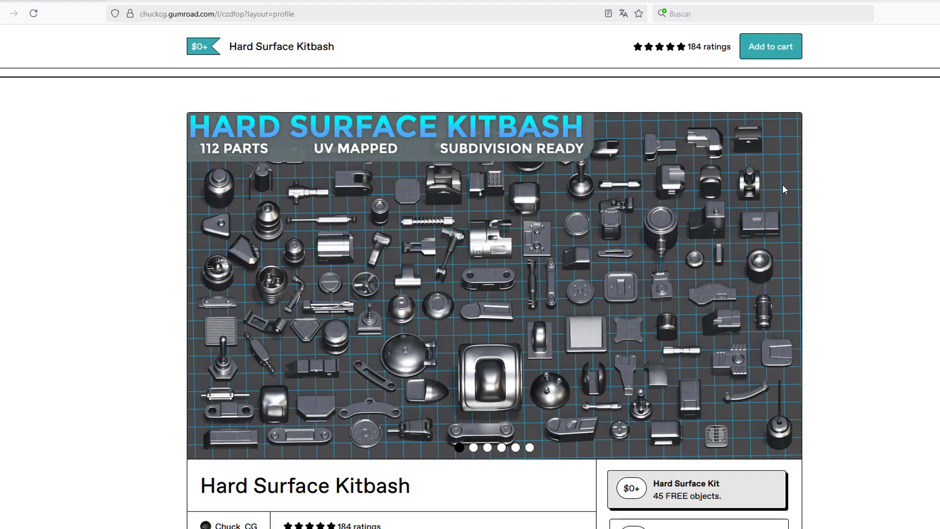
- Switch to the browser and look through the Hard Surface Kitbash page's version options, description and reviews
scroll(627, 256, "down", 8)
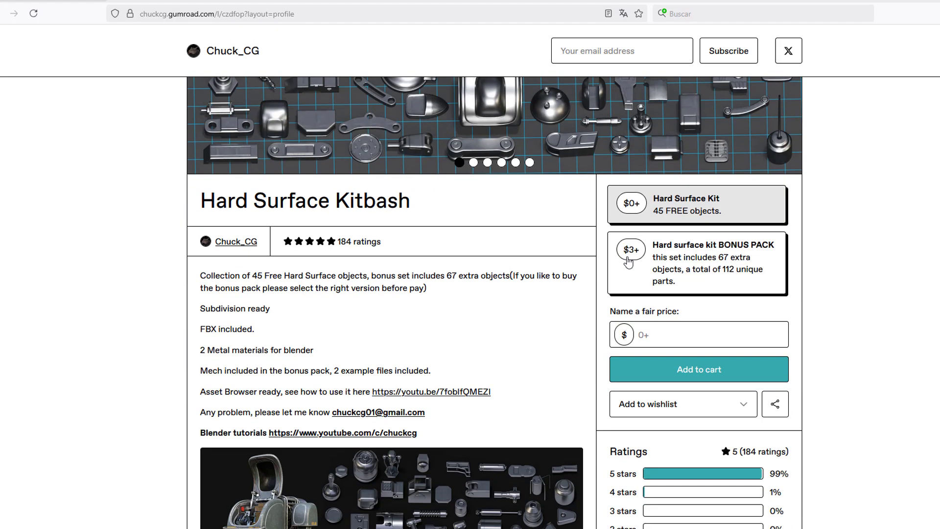
scroll(610, 262, "down", 10)
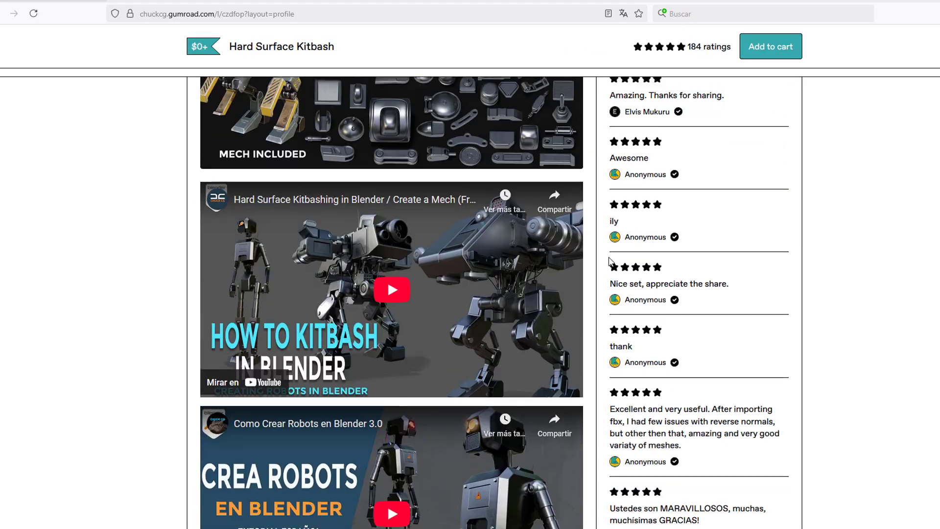
scroll(611, 262, "up", 3)
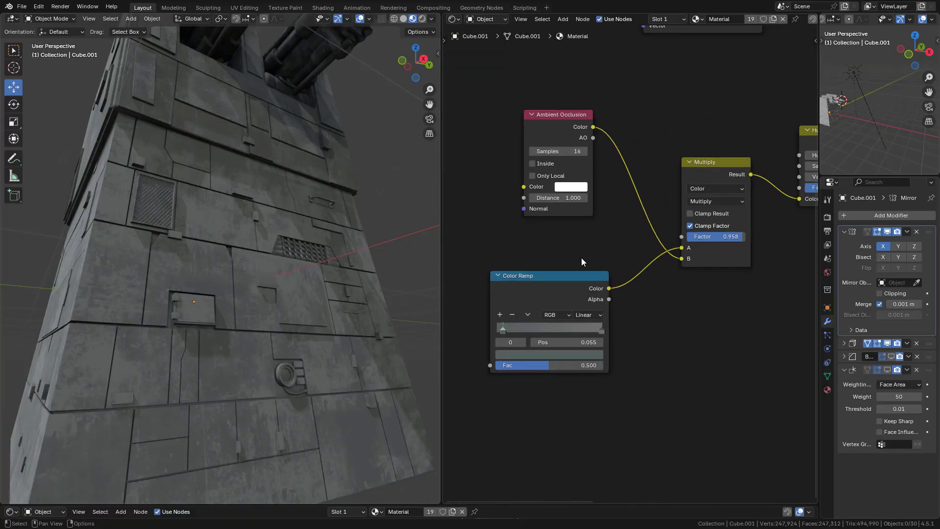
- Preview the base Color Ramp and the Multiply node that blends in Ambient Occlusion, and check that node's blending mode and factor
middle_click_drag(582, 259, 604, 213)
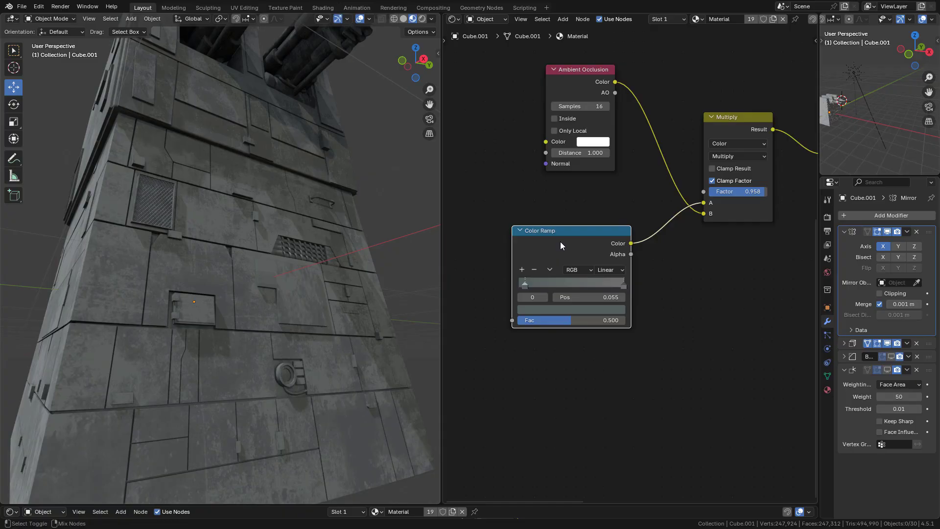
left_click(561, 242, "ctrl+shift")
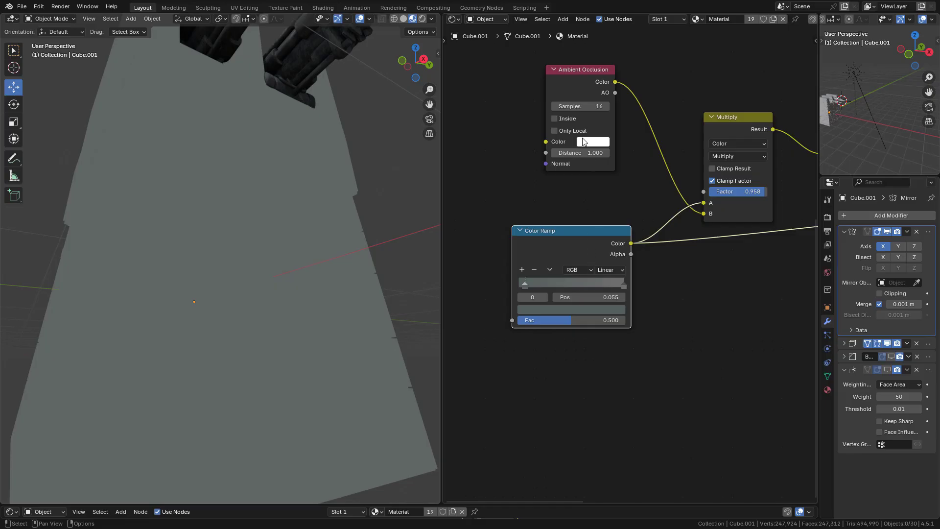
left_click(586, 79)
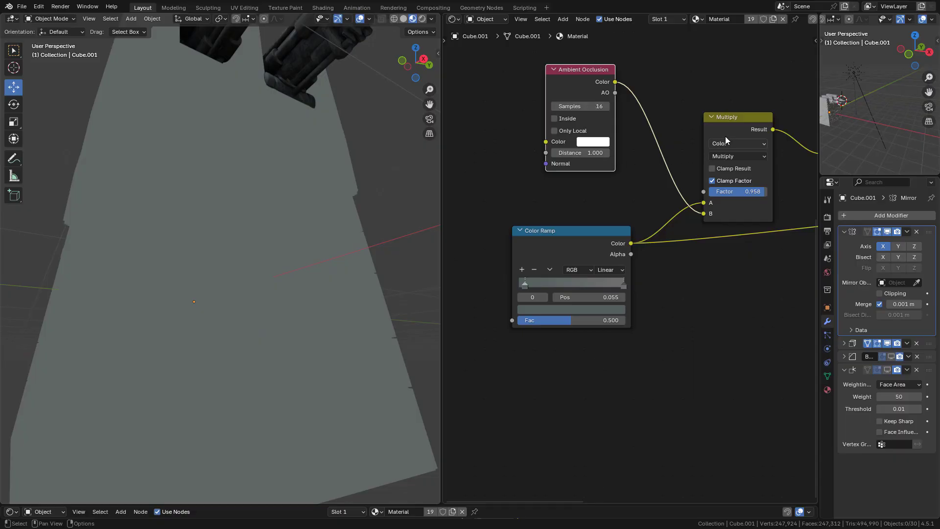
left_click(730, 124, "ctrl+shift")
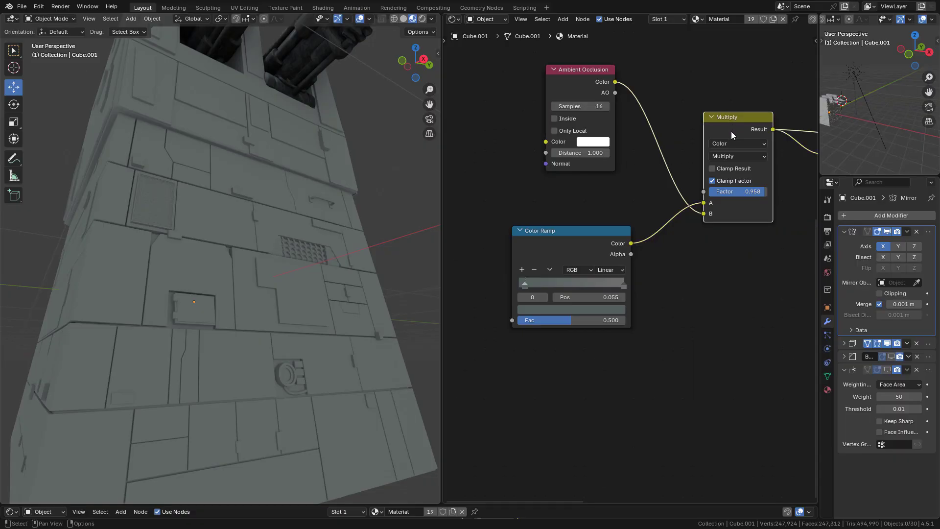
left_click(733, 155)
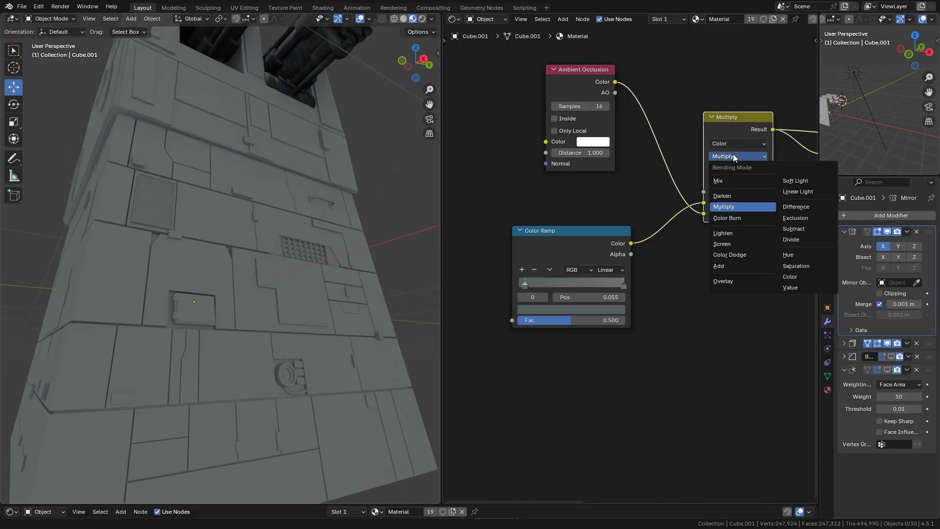
left_click(728, 208)
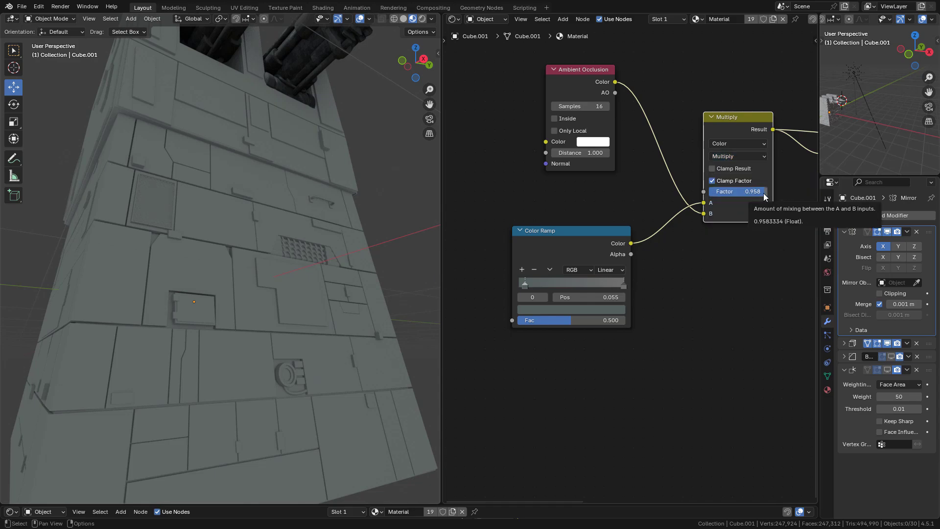
mouse_move(763, 193)
left_mouse_down()
mouse_move(754, 193)
mouse_move(773, 193)
left_mouse_up()
right_click(740, 191)
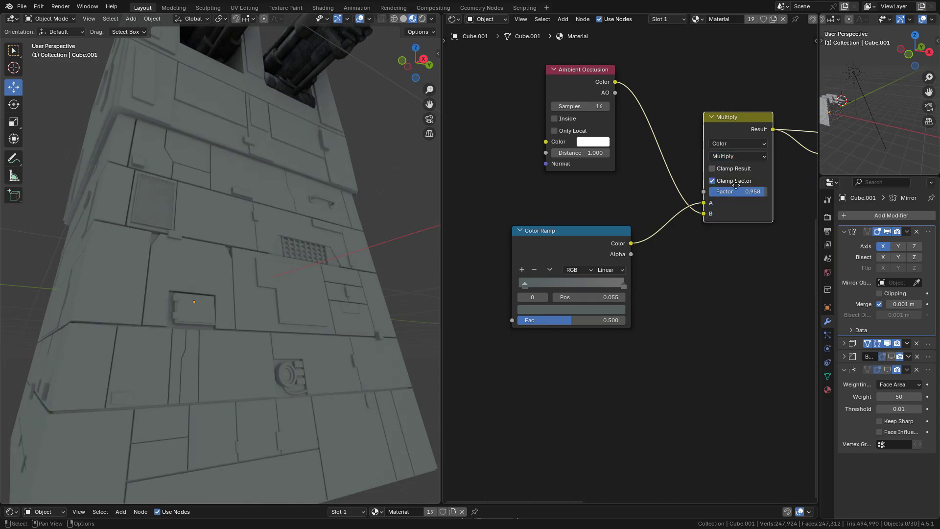
- Preview the Hue/Saturation/Value node after the Ambient Occlusion mix and check its hue, saturation and value settings
middle_click_drag(734, 182, 525, 238)
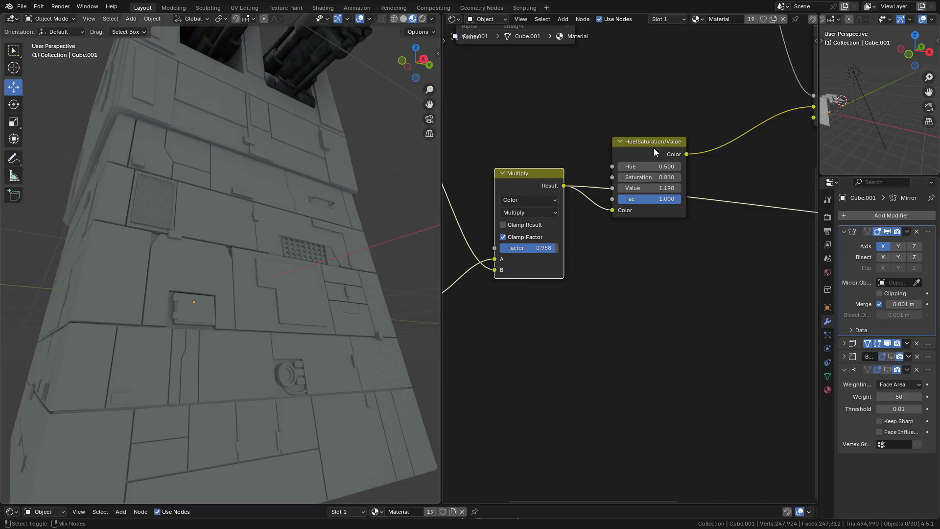
left_click(653, 148, "ctrl+shift")
mouse_move(652, 188)
left_mouse_down()
mouse_move(611, 178)
mouse_move(638, 166)
left_mouse_up()
right_click(649, 188)
right_click(651, 178)
right_click(651, 166)
- Preview the grunge1.jpg texture on the tower and the second Multiply node that mixes it over the base colour
middle_click_drag(727, 141, 686, 313)
left_click_drag(521, 154, 528, 126)
left_click(528, 126, "ctrl+shift")
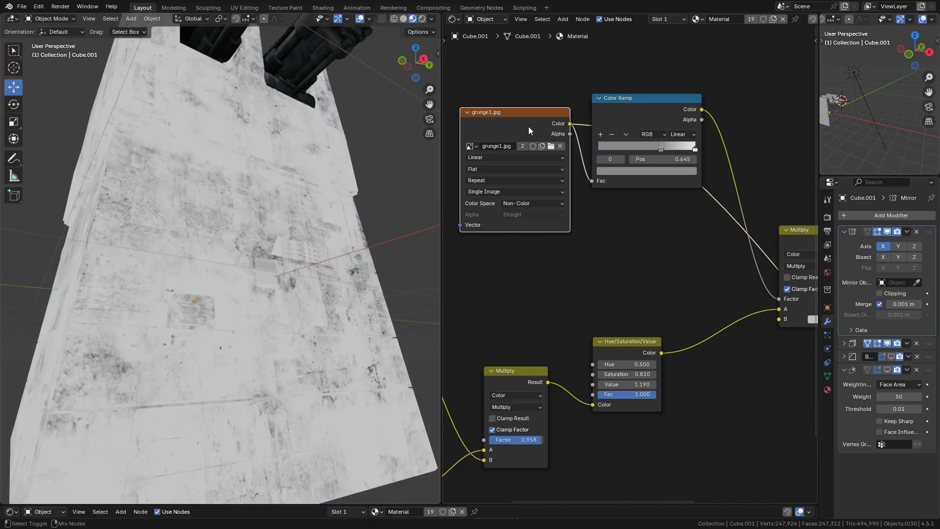
scroll(708, 249, "down", 1)
middle_click_drag(708, 251, 674, 240)
left_click(766, 223, "ctrl+shift")
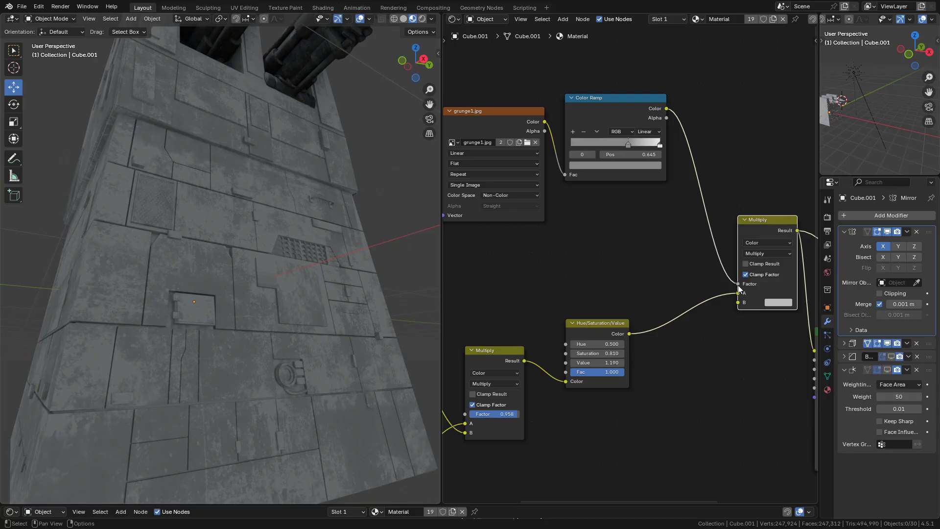
- Check the grunge Multiply node's blending mode and move the grey stop of the Color Ramp driving its factor toward the white stop
mouse_move(738, 286)
left_mouse_down()
mouse_move(715, 215)
mouse_move(738, 284)
left_mouse_up()
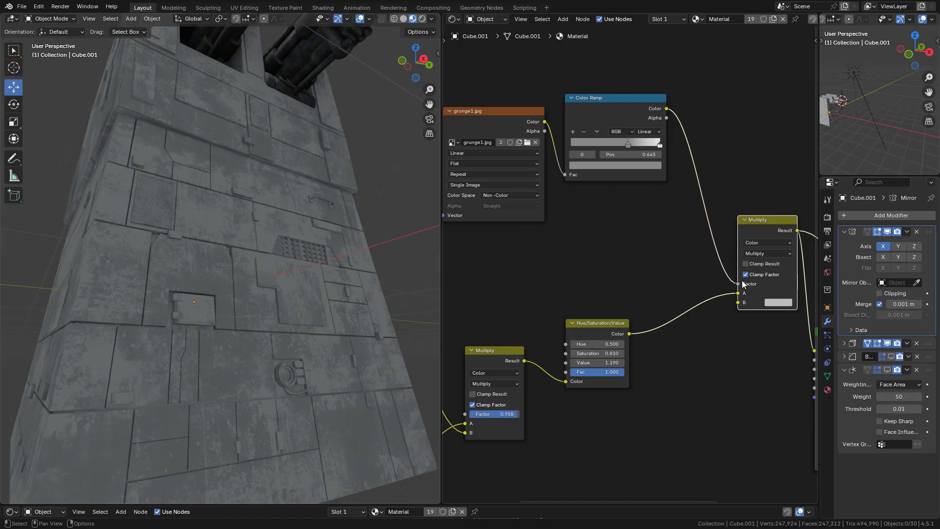
left_click(763, 254)
left_click(768, 295)
mouse_move(628, 144)
left_mouse_down()
mouse_move(571, 146)
mouse_move(639, 145)
left_mouse_up()
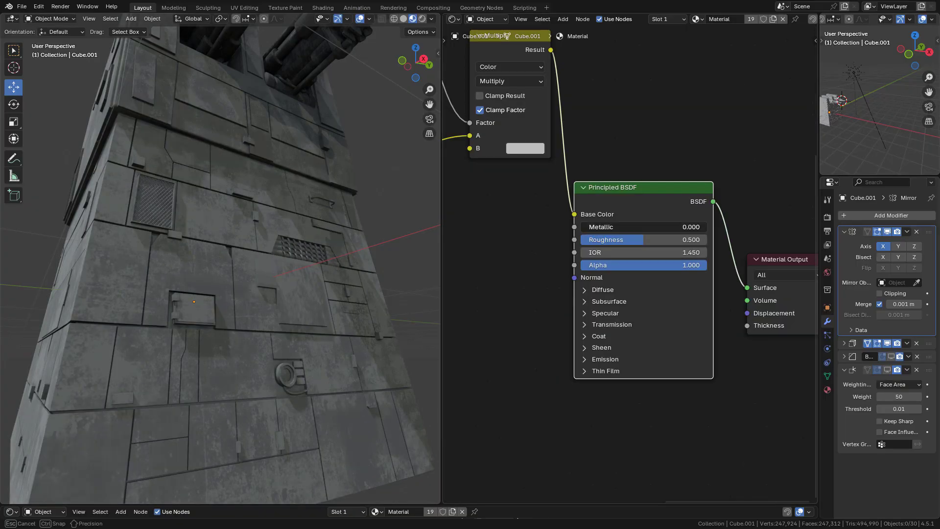
- Set the Principled BSDF's Metallic to 1.000 and feed the grunge texture through a second Color Ramp into Roughness
left_click_drag(589, 227, 675, 216)
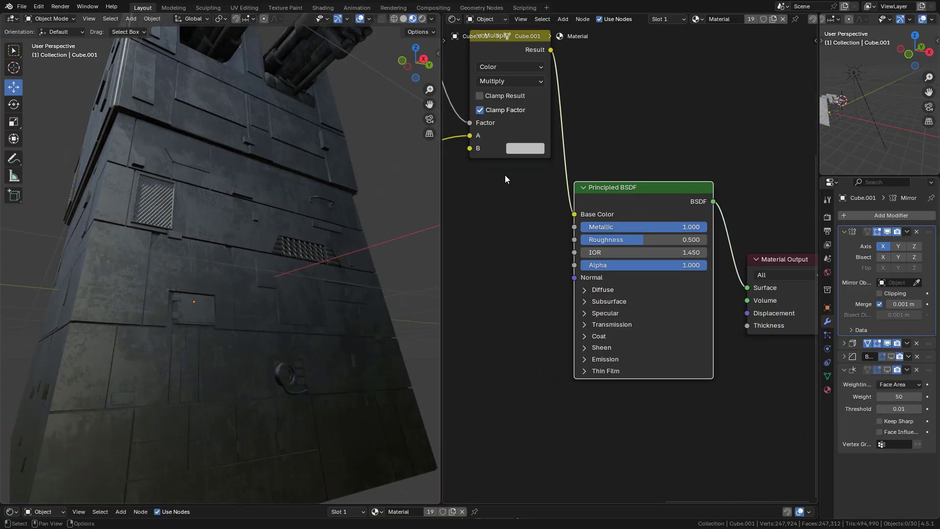
middle_click_drag(506, 177, 724, 309)
middle_click_drag(523, 160, 722, 245)
left_click(547, 108)
left_click_drag(620, 127, 578, 321)
left_click(616, 342)
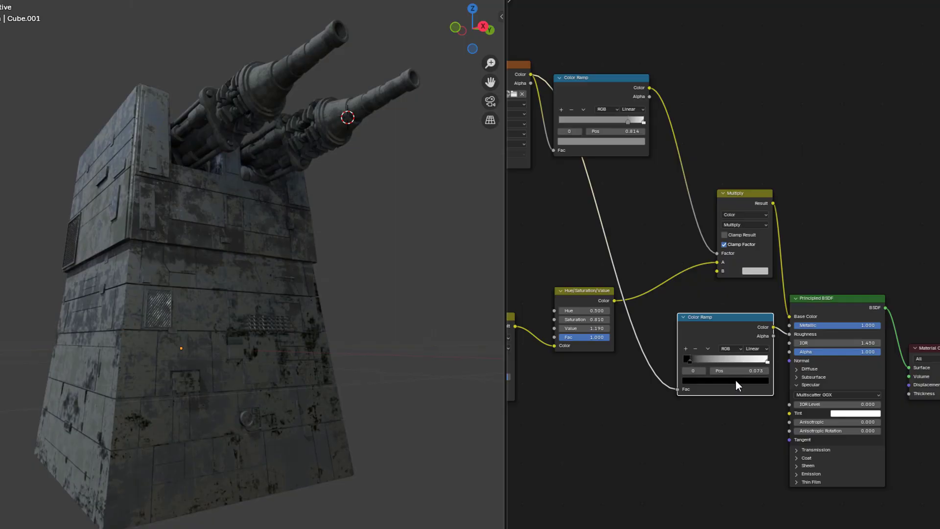
- Adjust the stop colours of the Color Ramp feeding Roughness, lightening its dark stop, and inspect the turret's surface
left_click(735, 381)
left_click_drag(755, 281, 755, 262)
left_click(767, 361)
left_click(757, 381)
left_click(690, 362)
left_click(725, 380)
left_click_drag(756, 294, 756, 280)
middle_click_drag(411, 301, 293, 264)
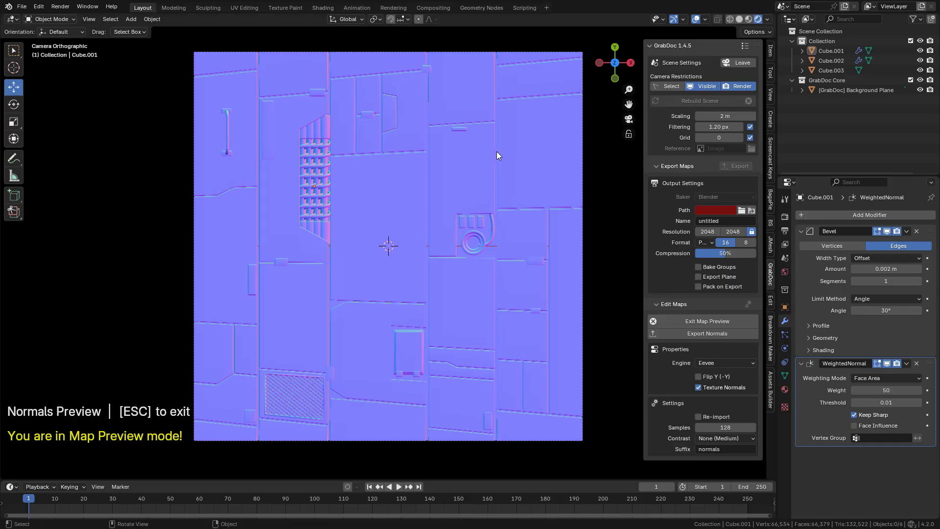
- Enter "normal map" as the GrabDoc output name and clear the entry
left_click(719, 220)
type("normal map")
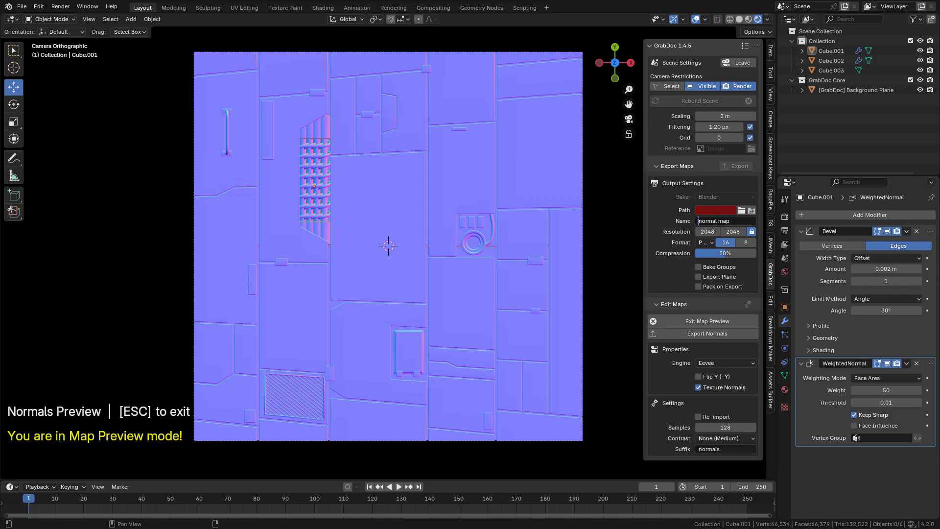
key("ctrl+a")
key("BackSpace")
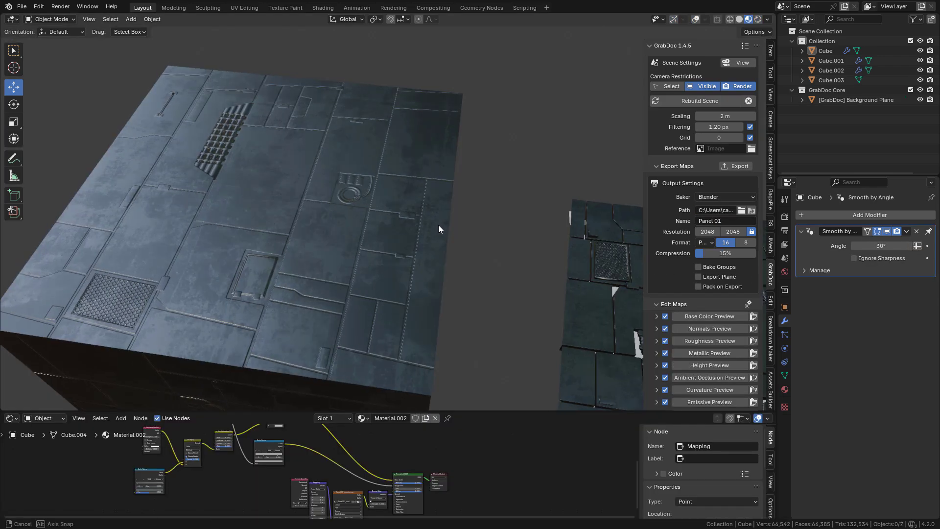
- Compare the textured cube with the modelled panel plane in solid shading
middle_click_drag(438, 225, 398, 206)
scroll(364, 218, "down", 3)
left_click(739, 18)
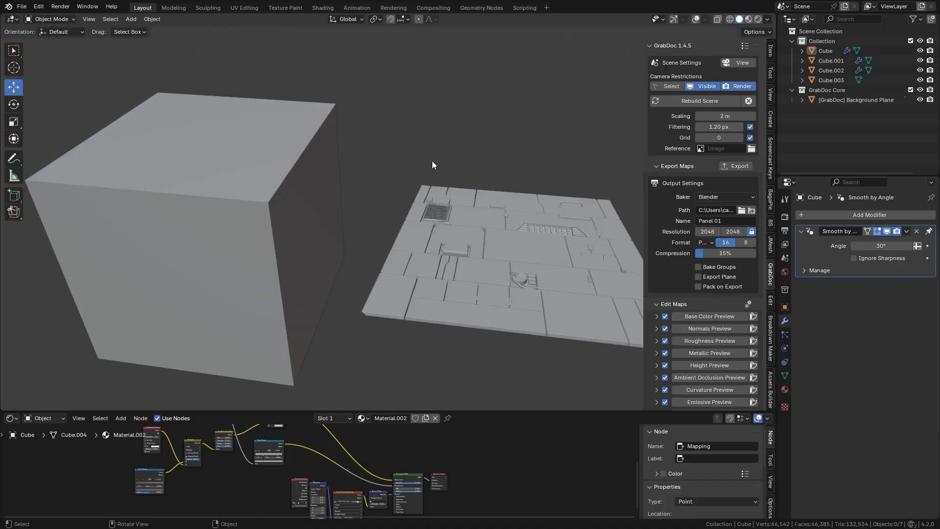
middle_click_drag(433, 164, 447, 168)
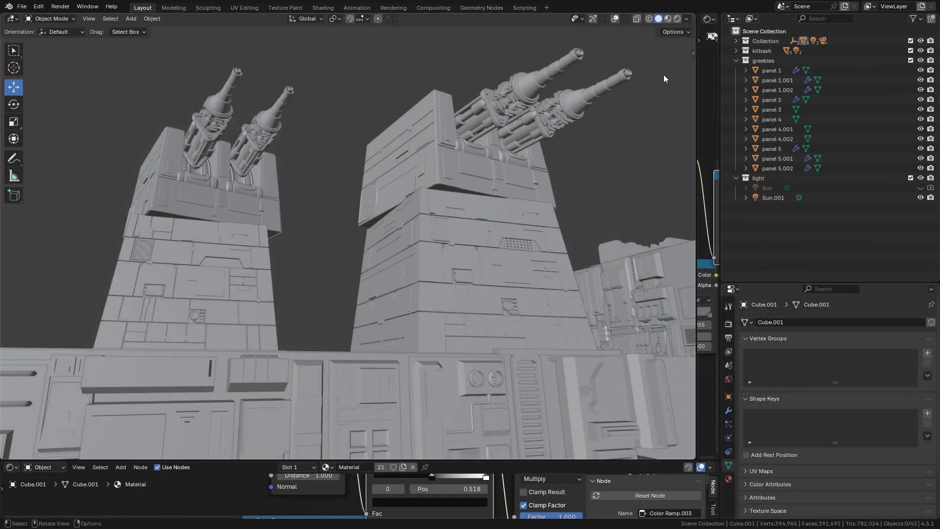
- View the finished turret scene in rendered shading from another angle
left_click(678, 18)
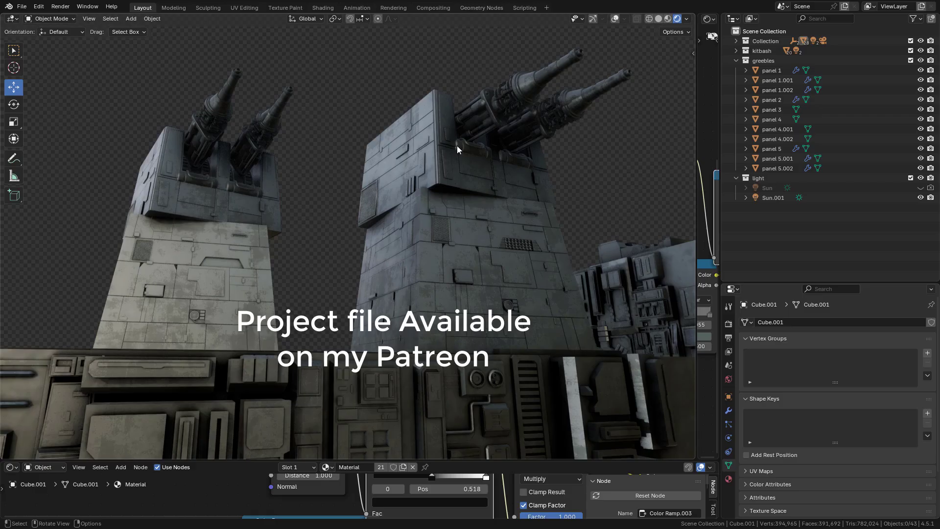
mouse_move(416, 157)
middle_mouse_down()
mouse_move(407, 155)
mouse_move(437, 157)
middle_mouse_up()
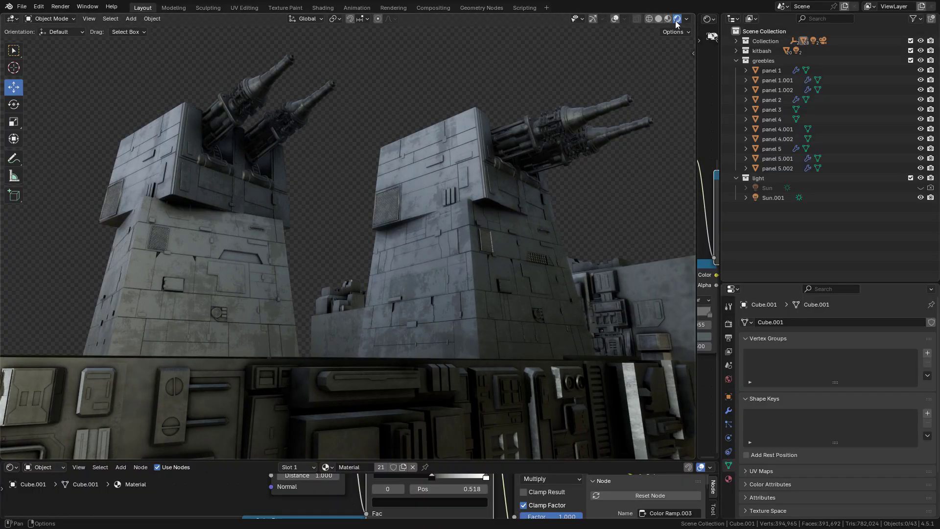